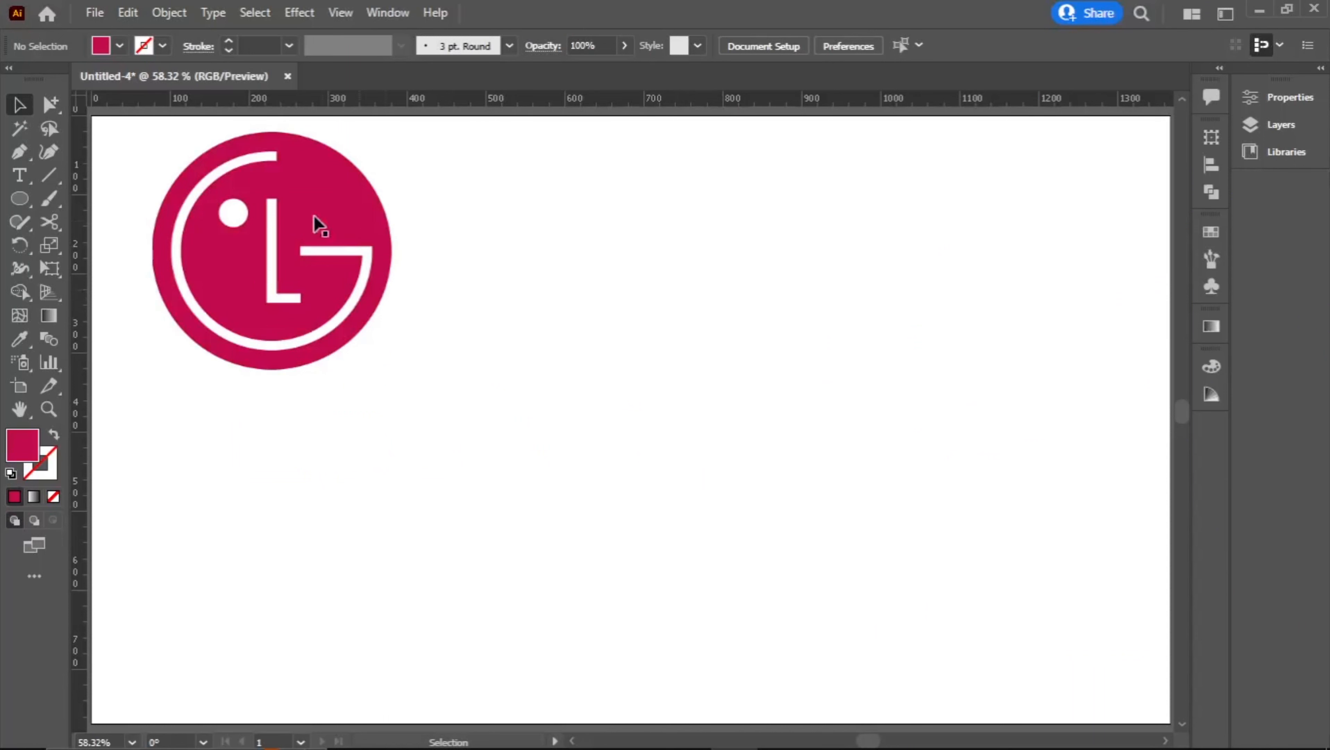
Draw a circle about 430 px wide beside the reference logo, with no fill and a black 1 pt stroke
left_click(10, 473)
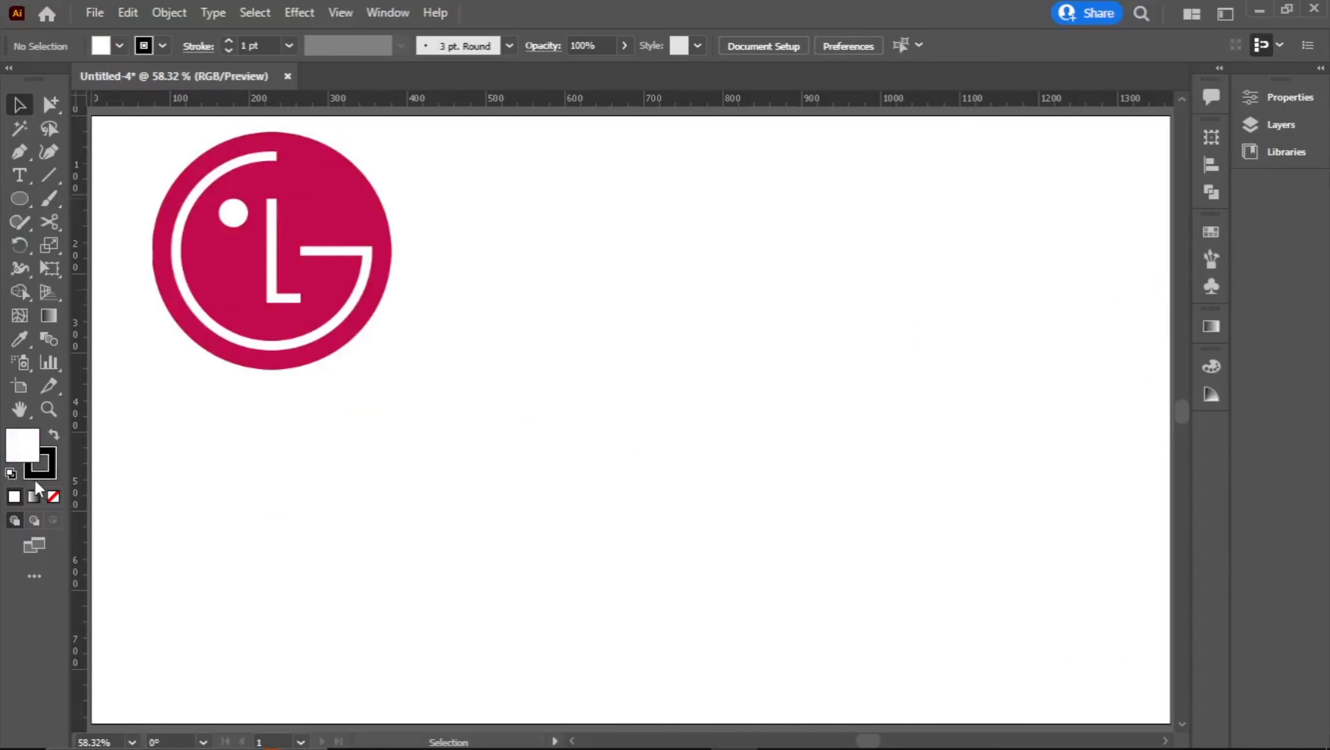
left_click(52, 495)
left_click(15, 201)
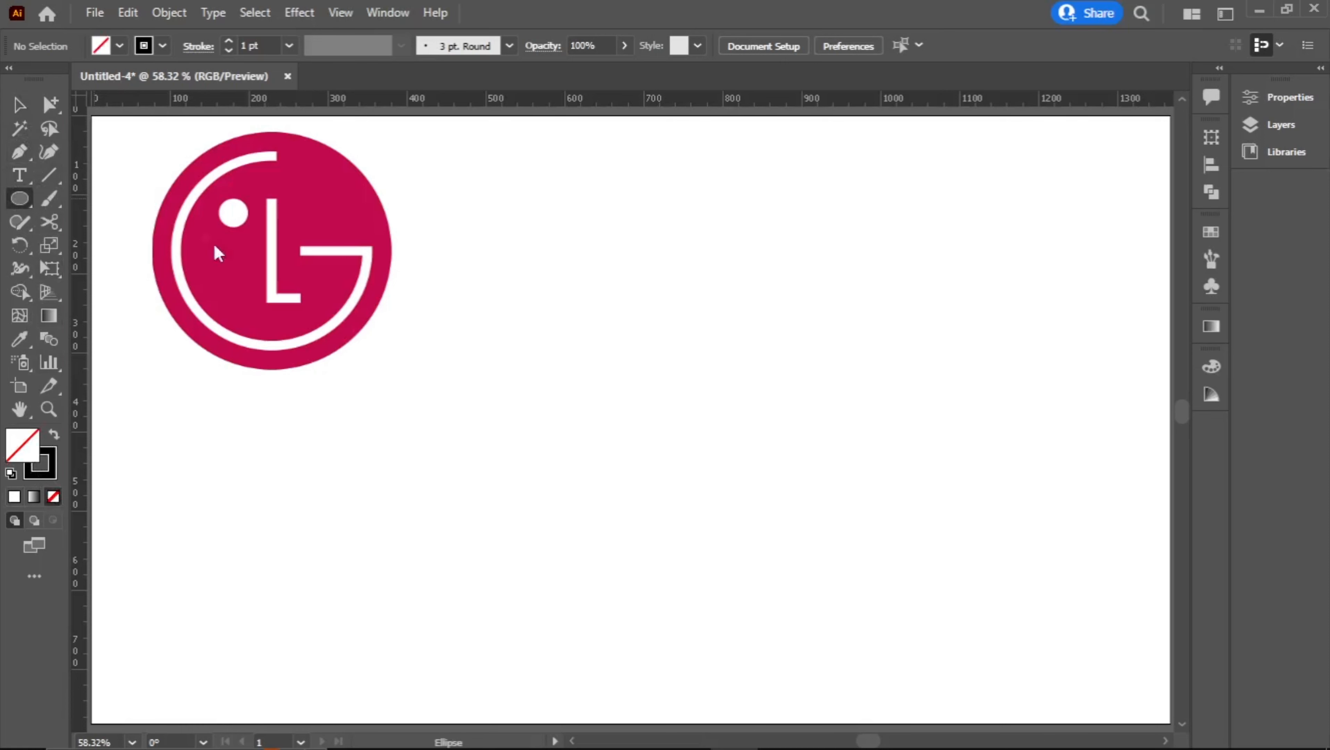
left_click_drag(541, 231, 738, 572)
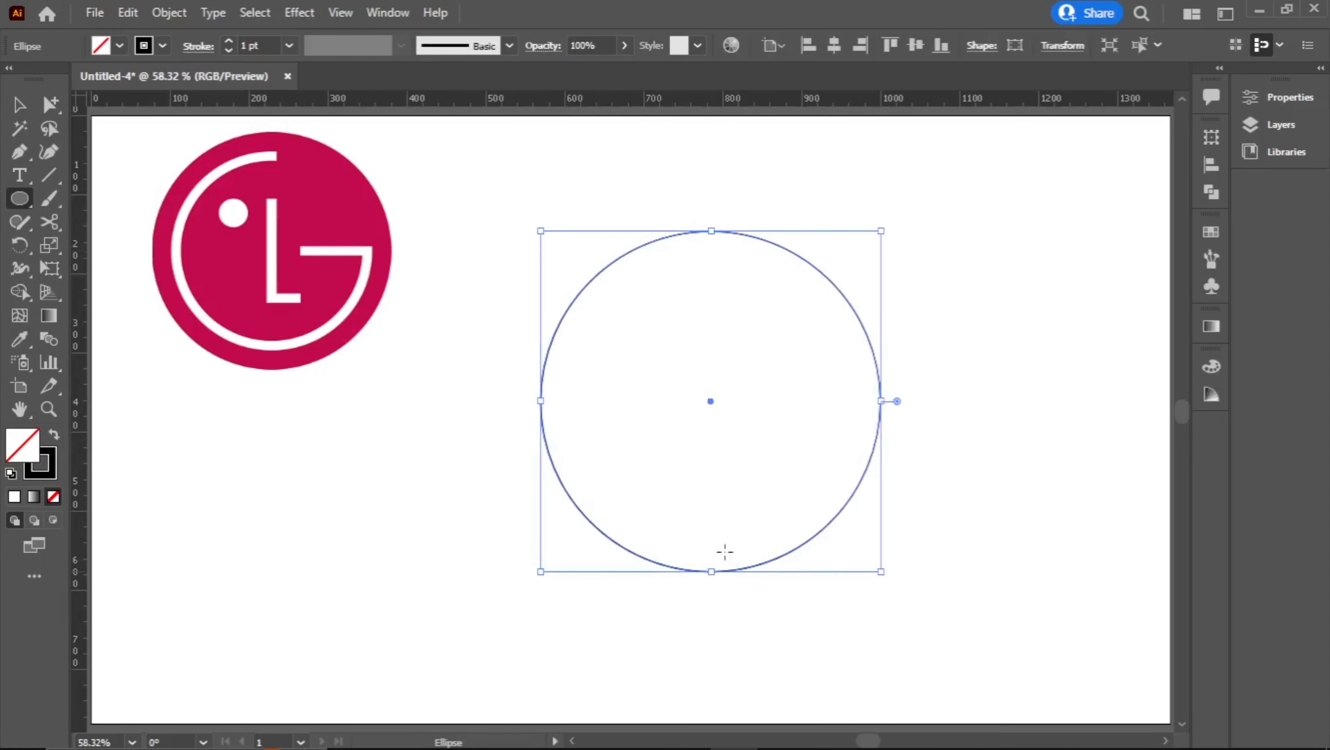
Create a concentric copy of the circle scaled uniformly to 80%
double_click(50, 245)
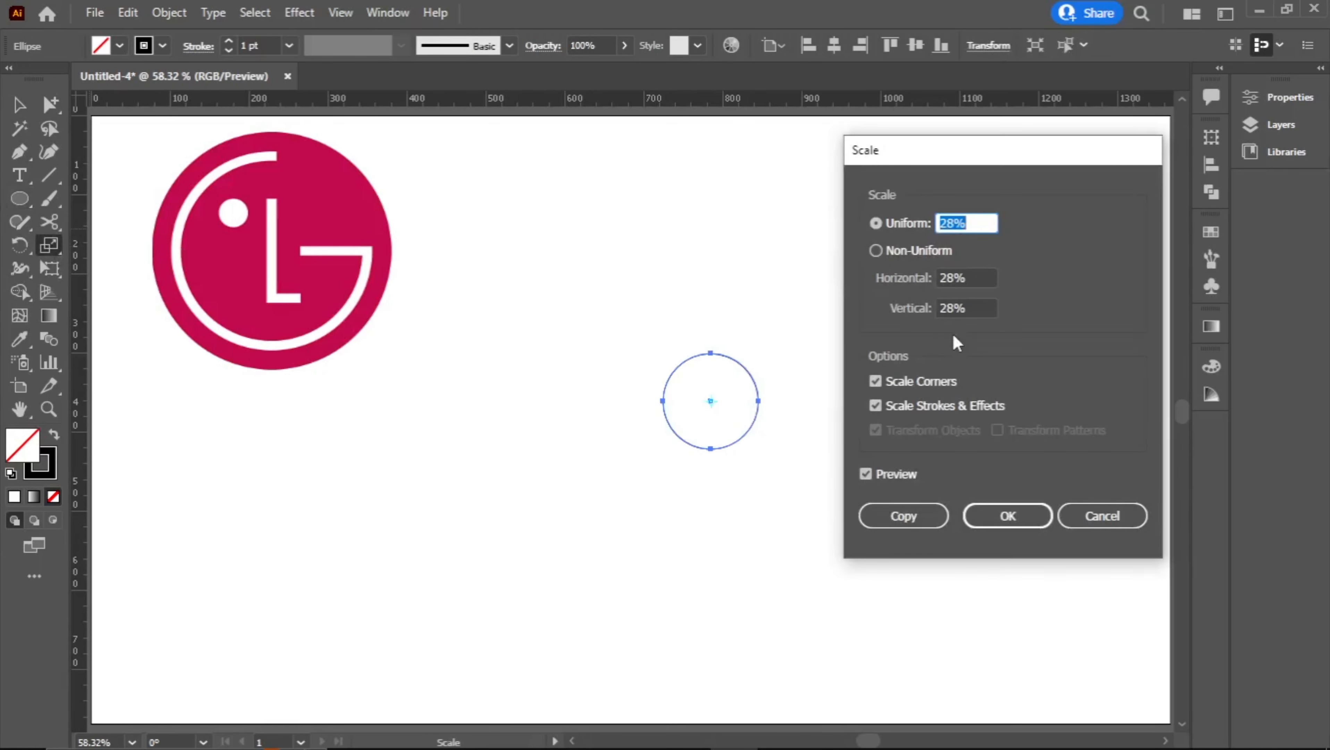
type("80")
left_click(904, 516)
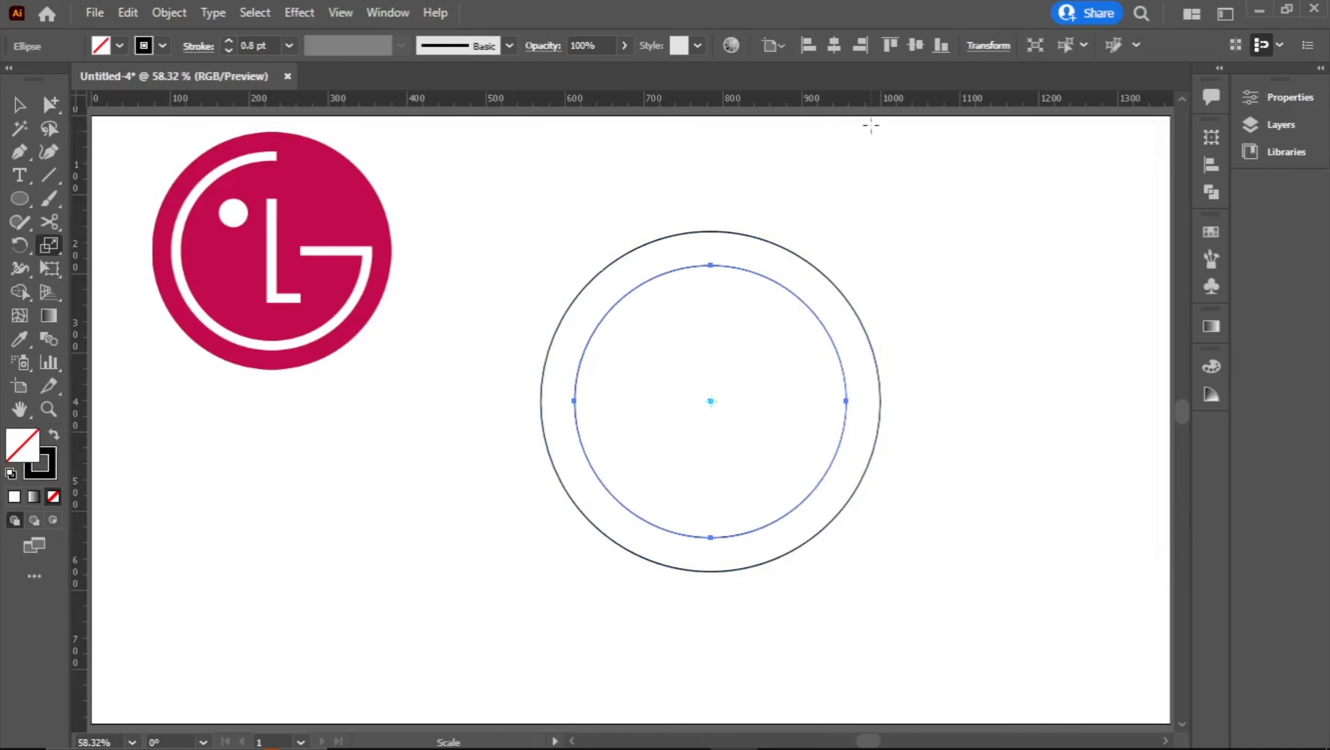
Place one horizontal and one vertical guide through the common centre of the two circles
left_click_drag(871, 125, 872, 402)
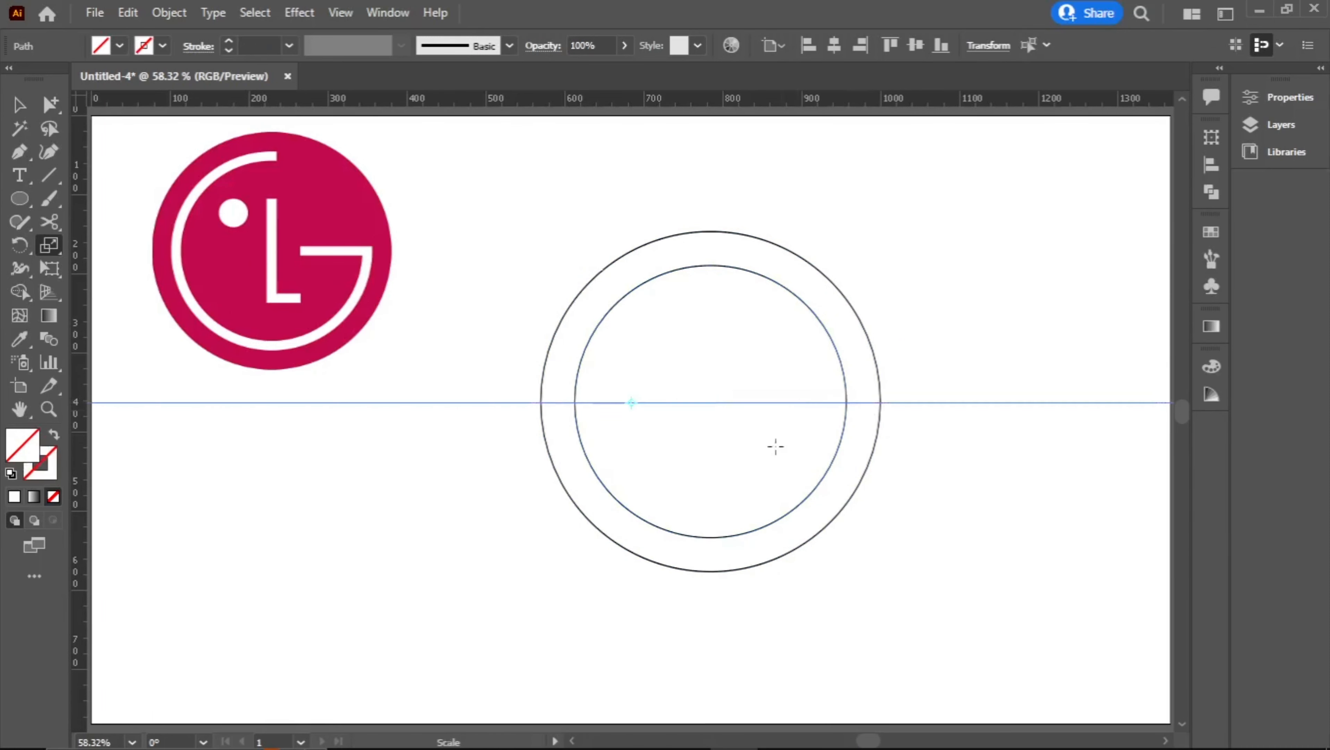
key("v")
left_click(679, 568)
left_click_drag(80, 432, 712, 466)
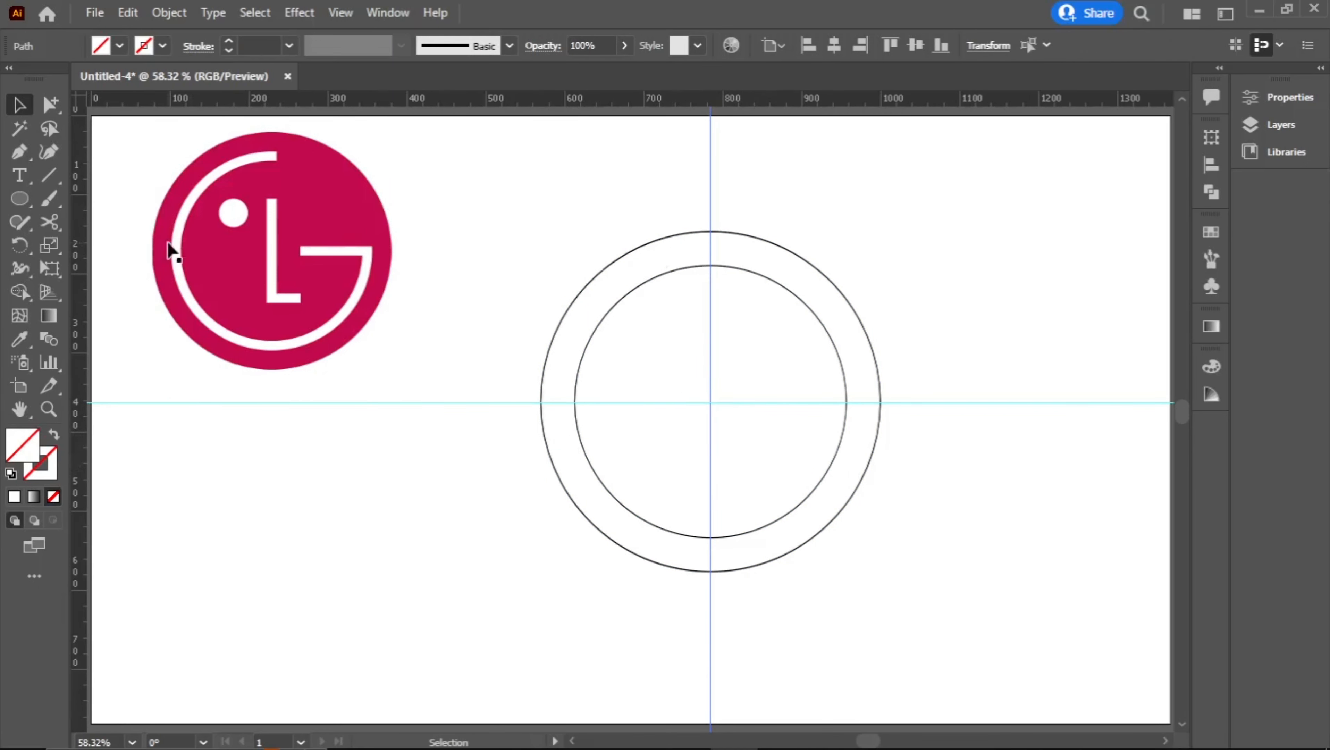
Draw an unfilled rectangle with a black 1 pt stroke, one corner at the circles' centre and extending beyond the upper-right quadrant
left_click(20, 198)
left_click(79, 200)
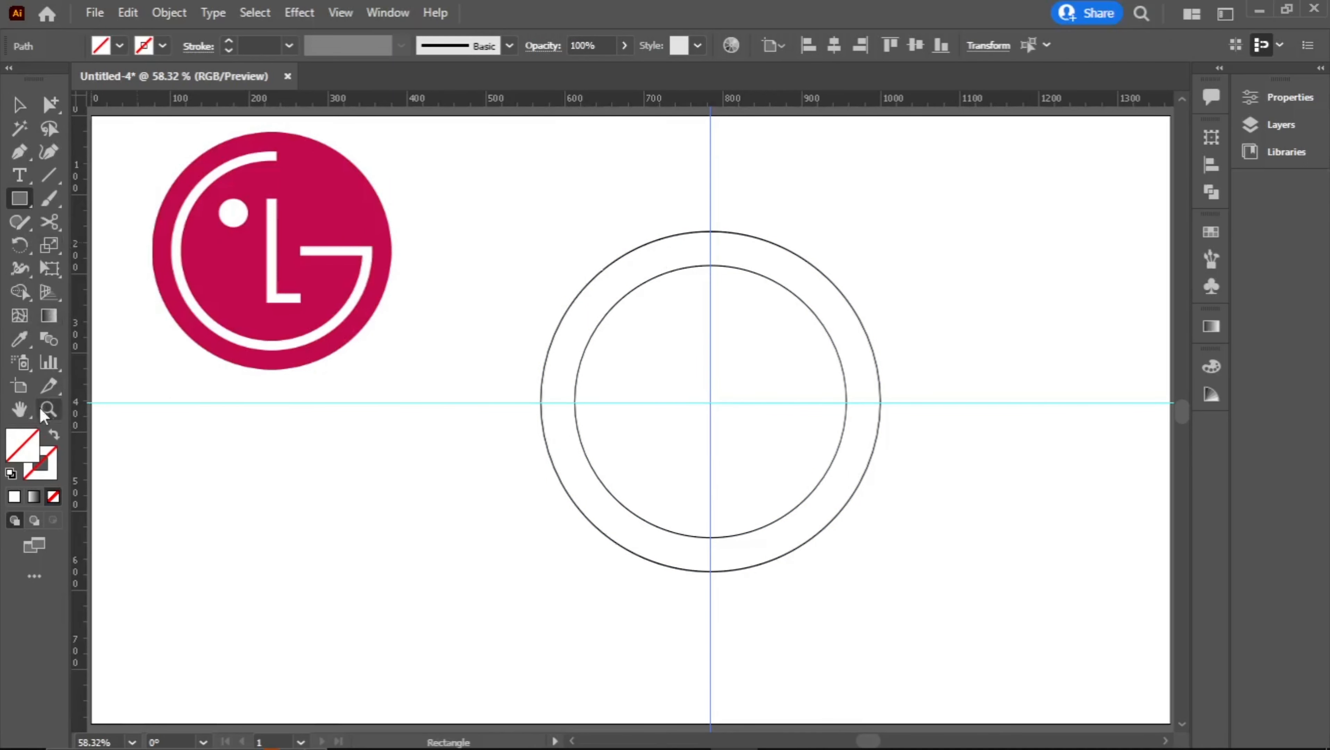
left_click(40, 475)
left_click(14, 496)
left_click(982, 490)
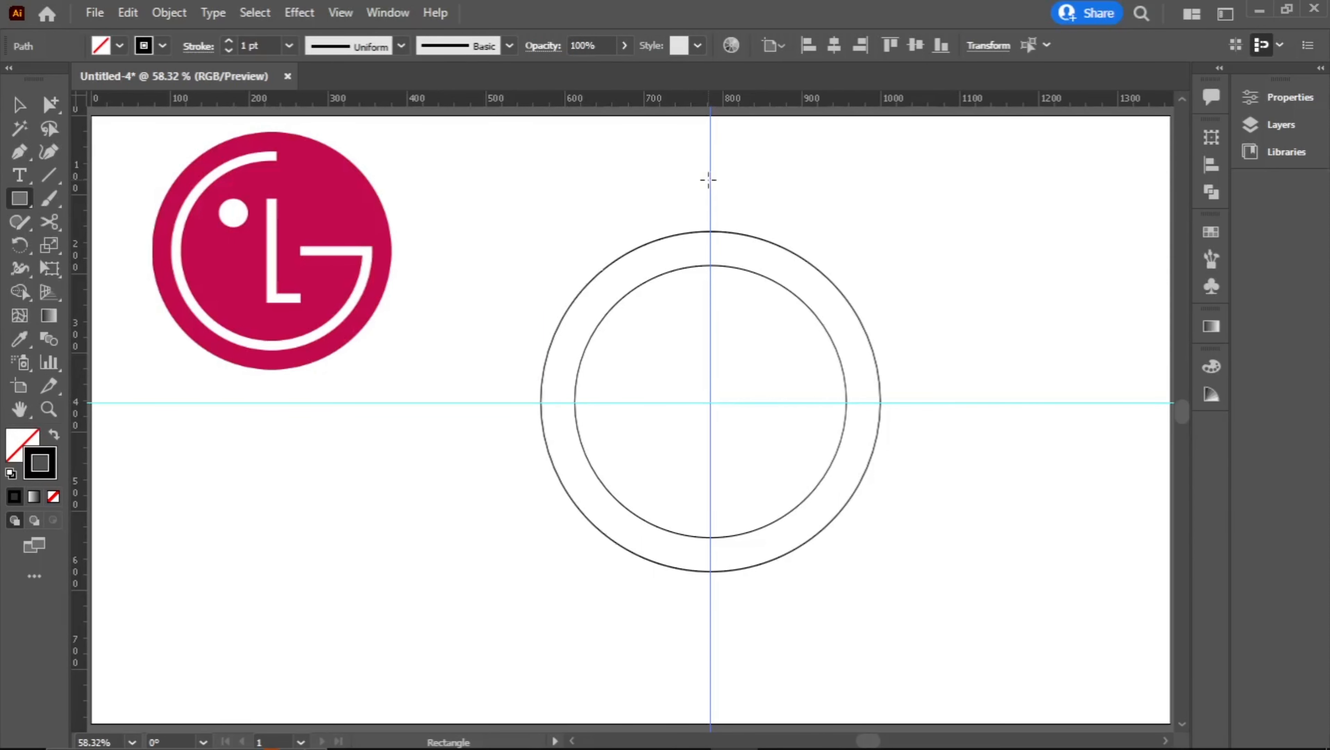
left_click_drag(708, 180, 916, 402)
Add a horizontal guide at the inner circle's top edge and a vertical guide at its right edge
left_click_drag(712, 102, 724, 232)
left_click_drag(85, 262, 848, 377)
key("v")
left_click_drag(959, 231, 960, 264)
left_click(962, 229)
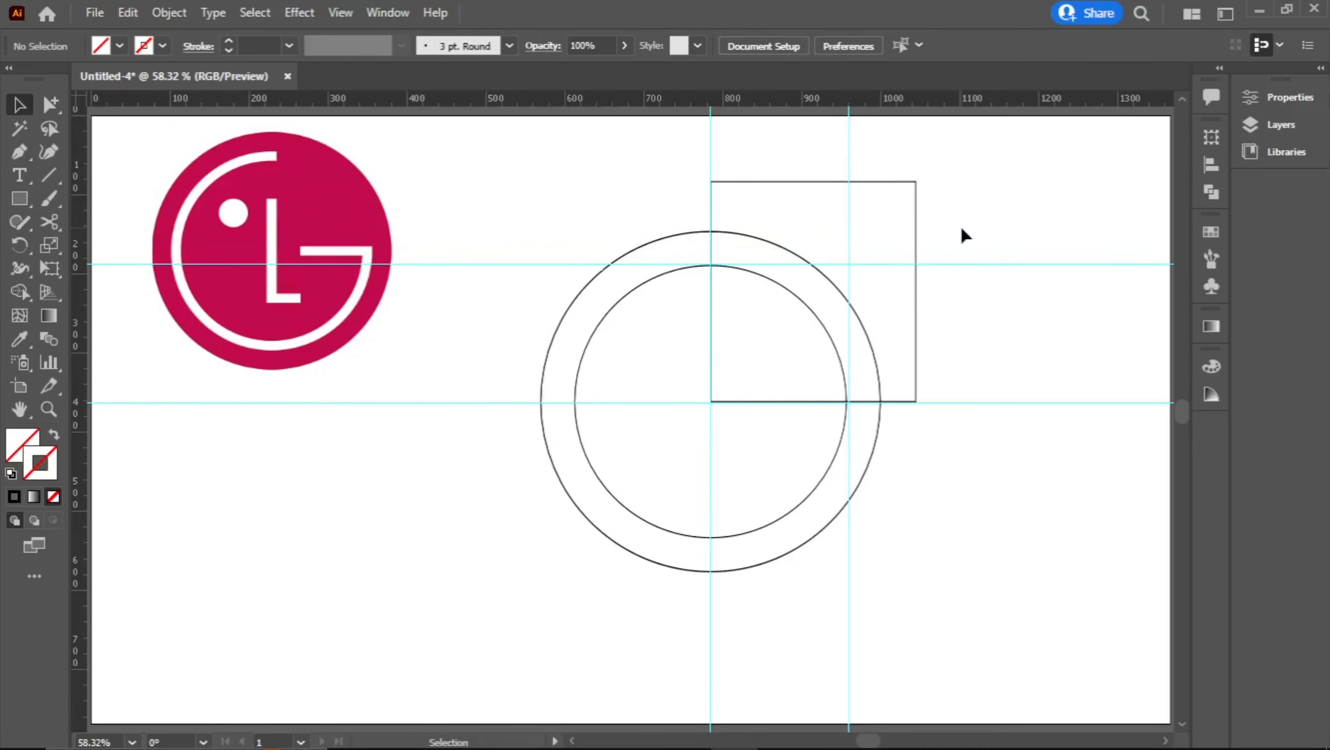
Cut the rectangle with the Scissors tool at the inner circle's top and right points, and delete the outer part
left_click(754, 181)
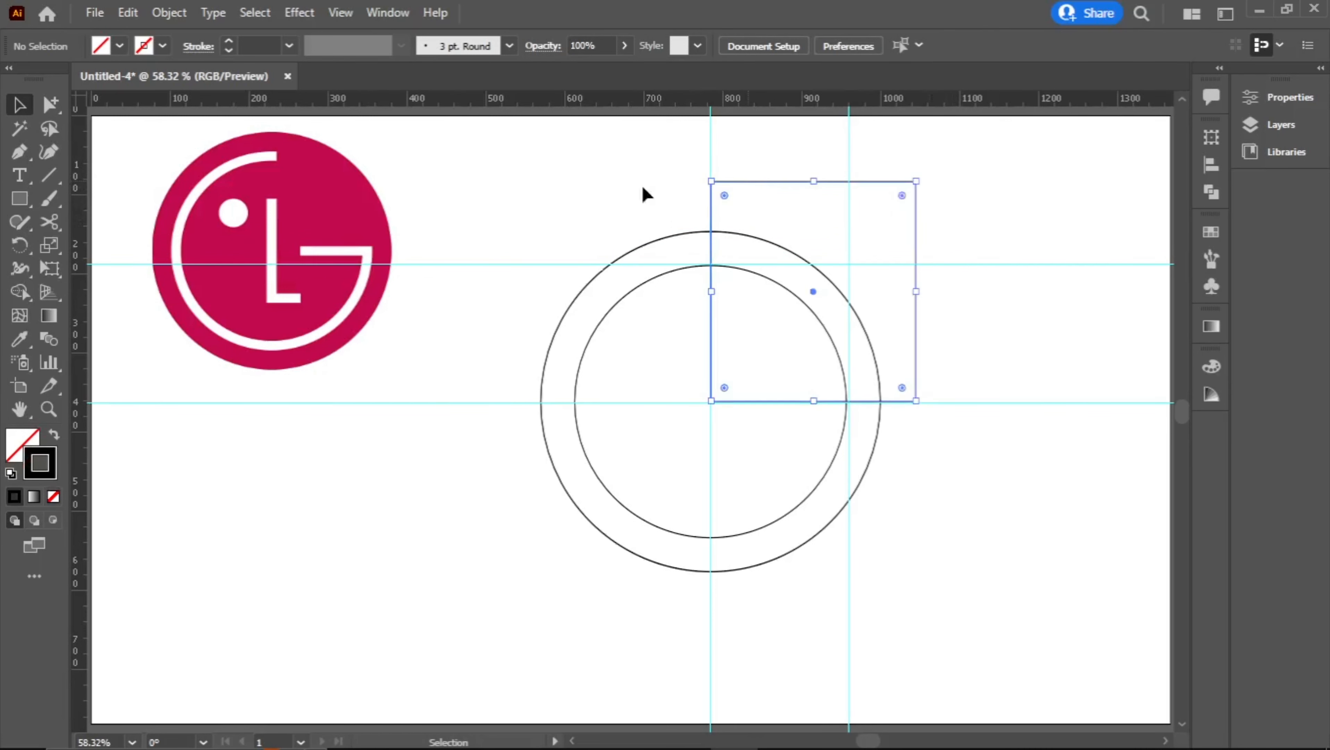
left_click(49, 222)
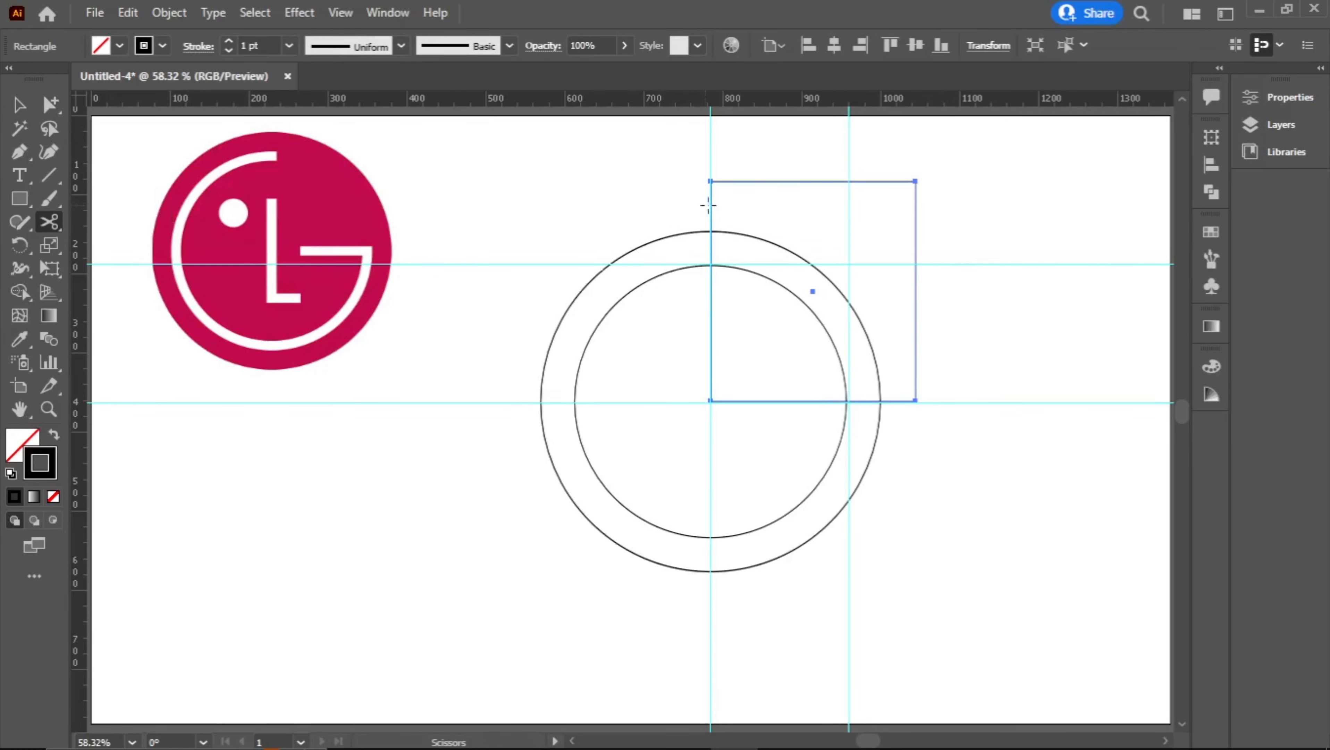
left_click(711, 266)
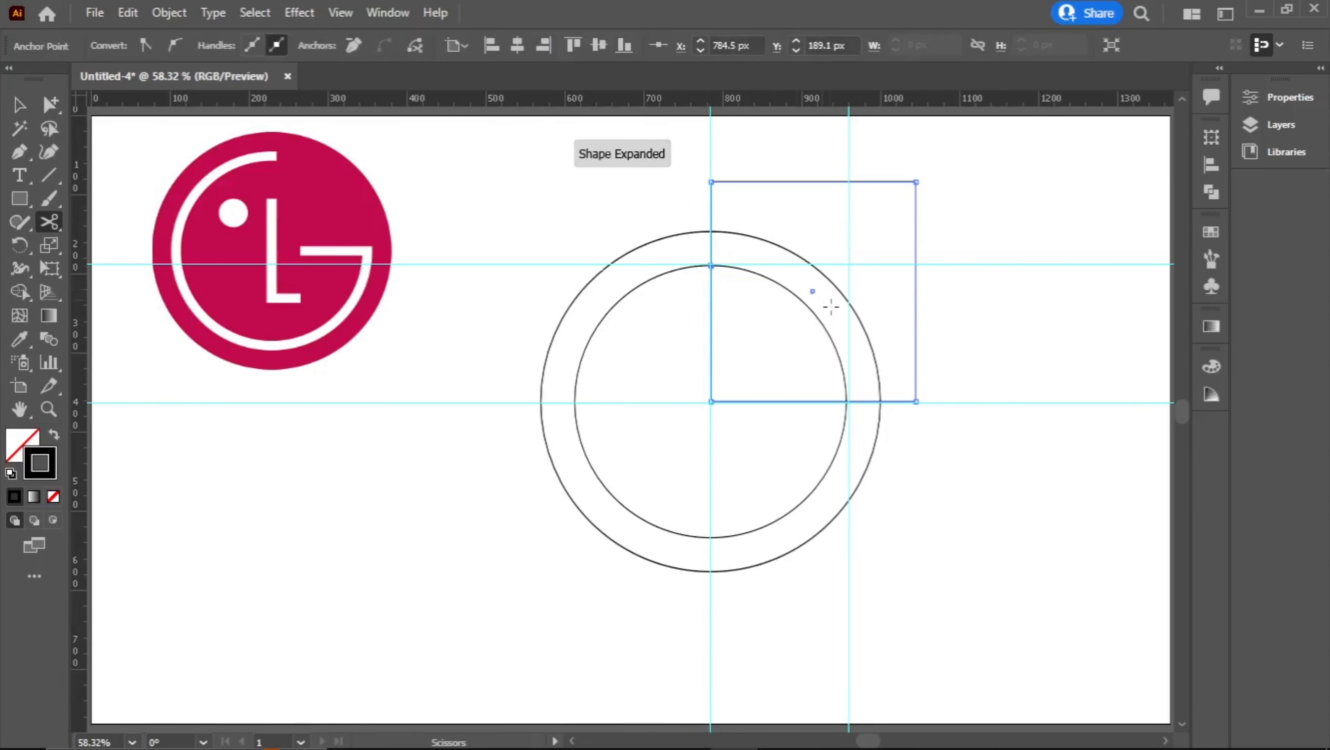
left_click(846, 402)
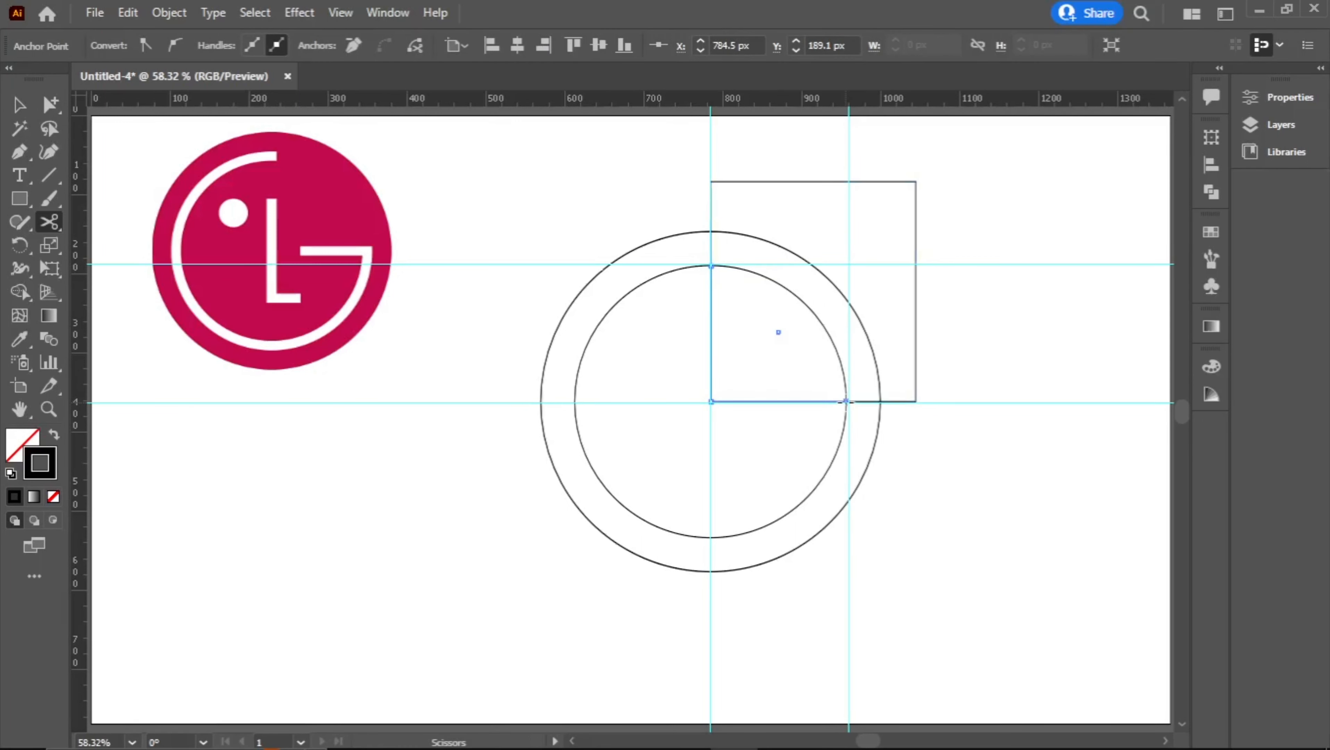
key("v")
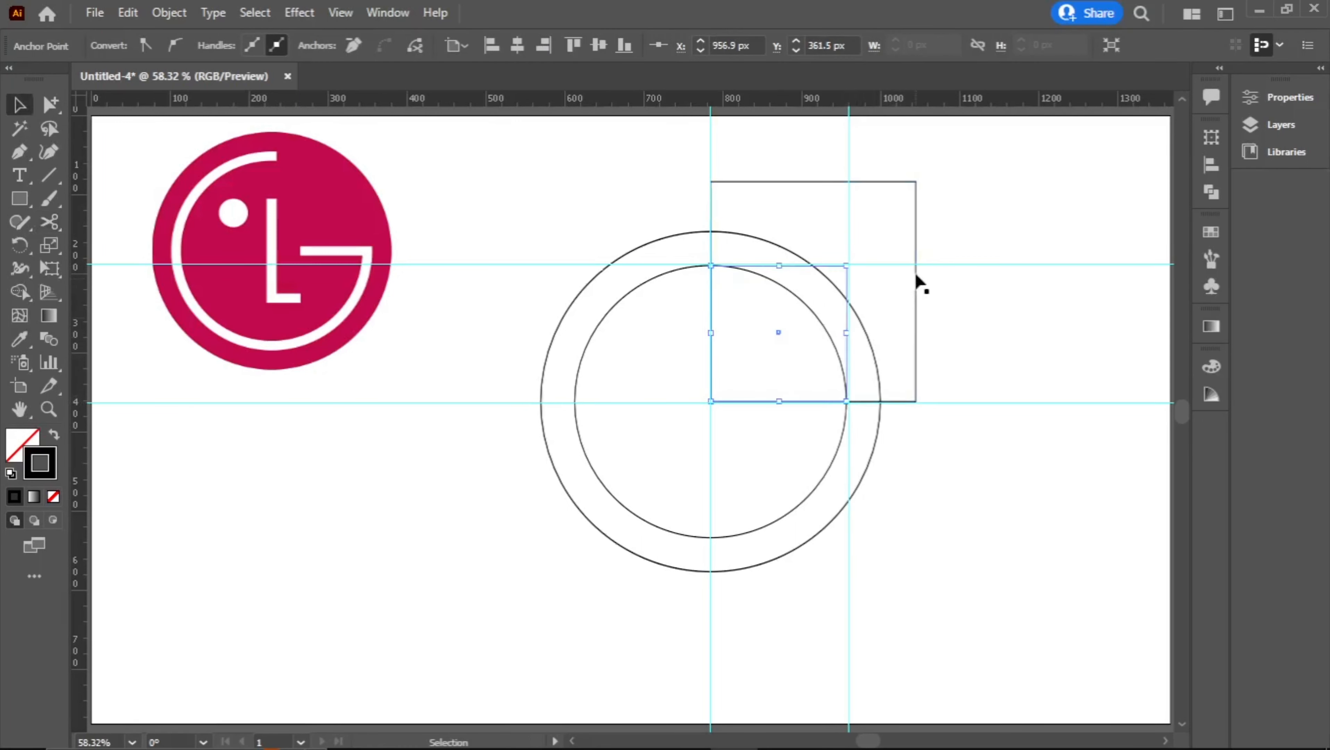
left_click(916, 279)
key("Delete")
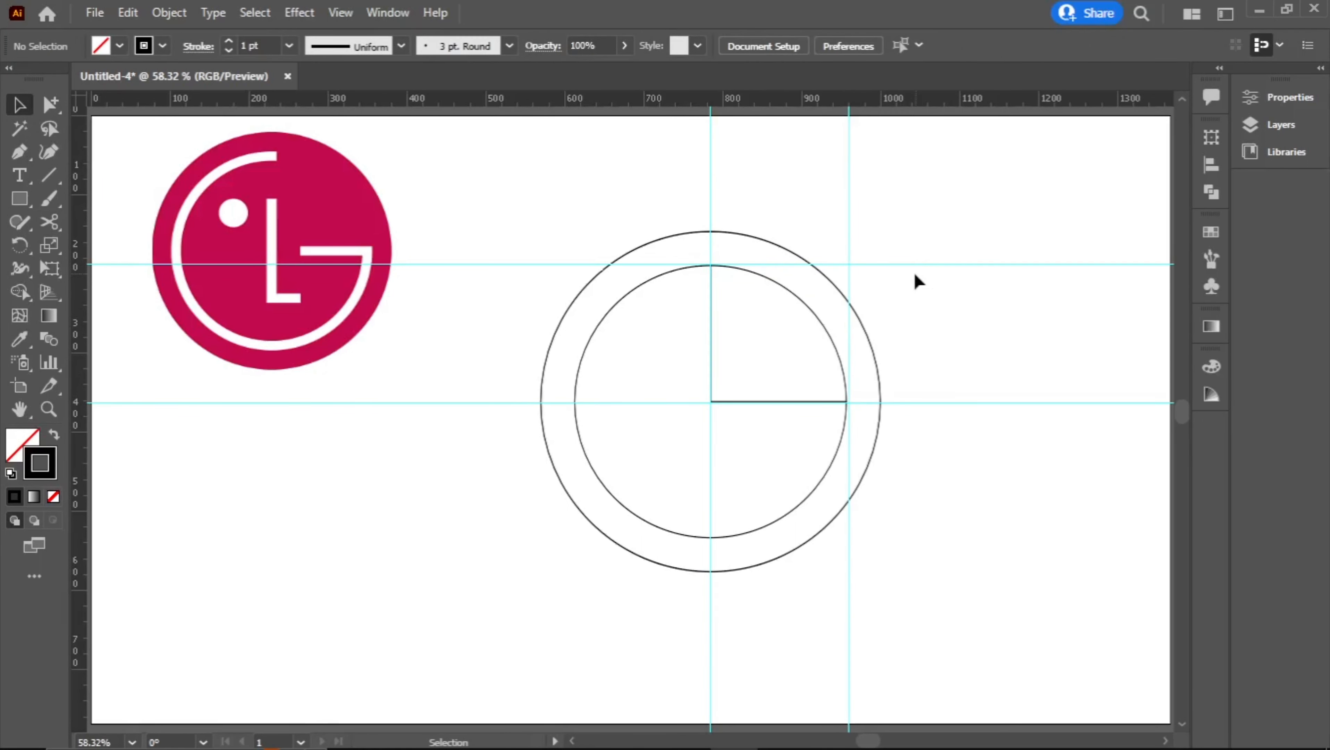
Set the stroke of the inner circle and the L-shaped path to 17 pt
left_click(631, 293)
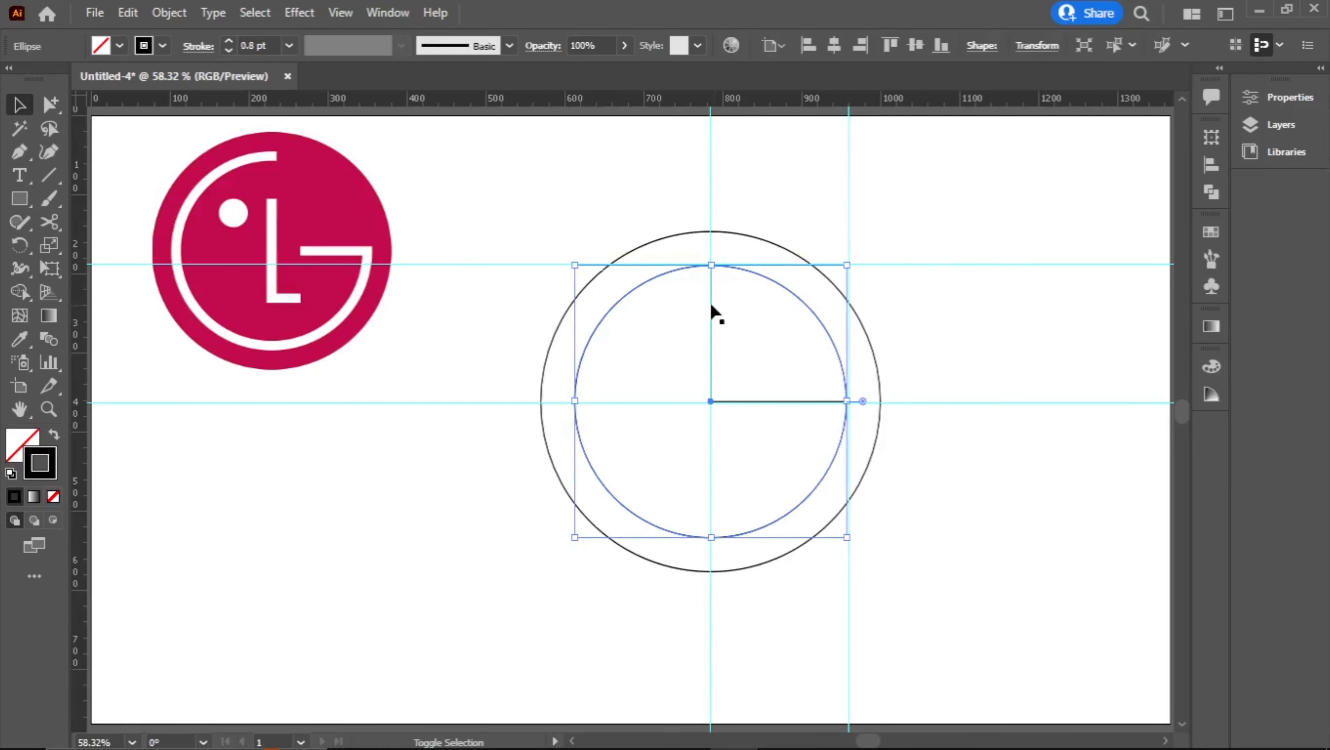
left_click(228, 41)
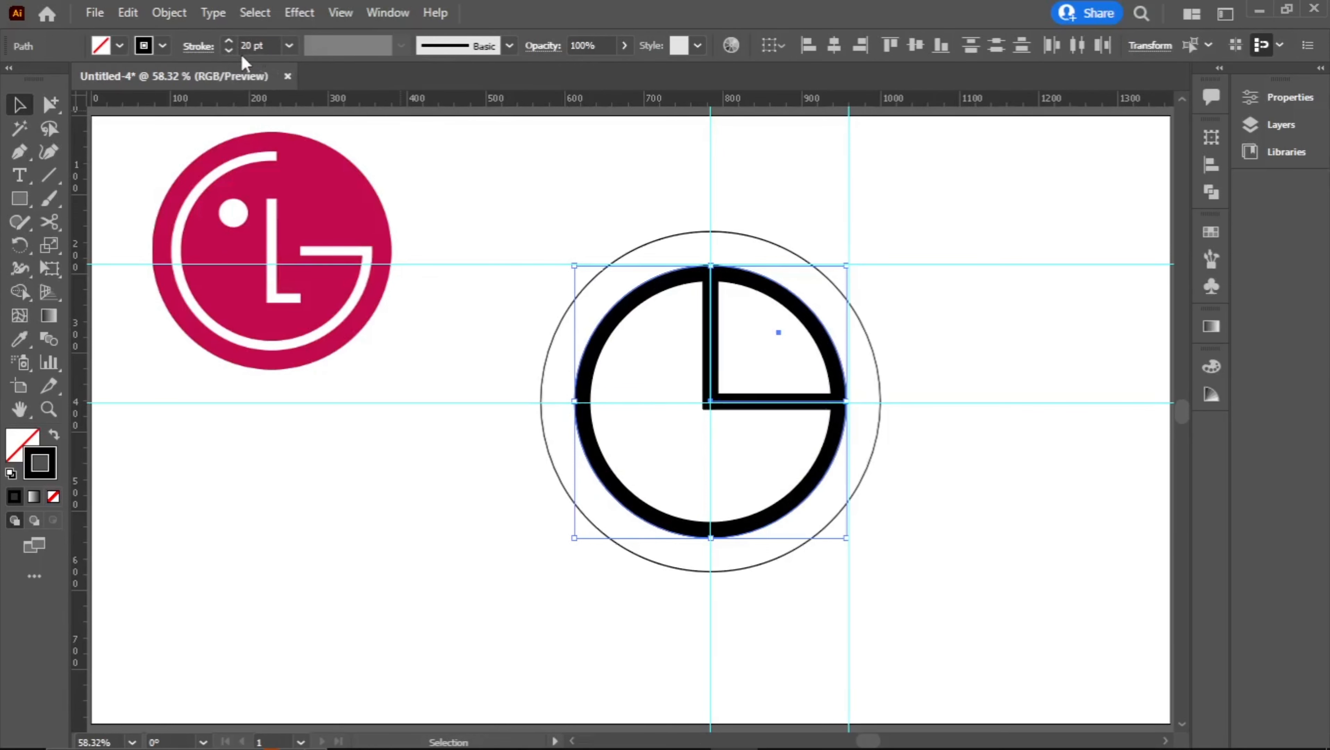
left_click(230, 50)
left_click(230, 52)
left_click(231, 52)
left_click(745, 136)
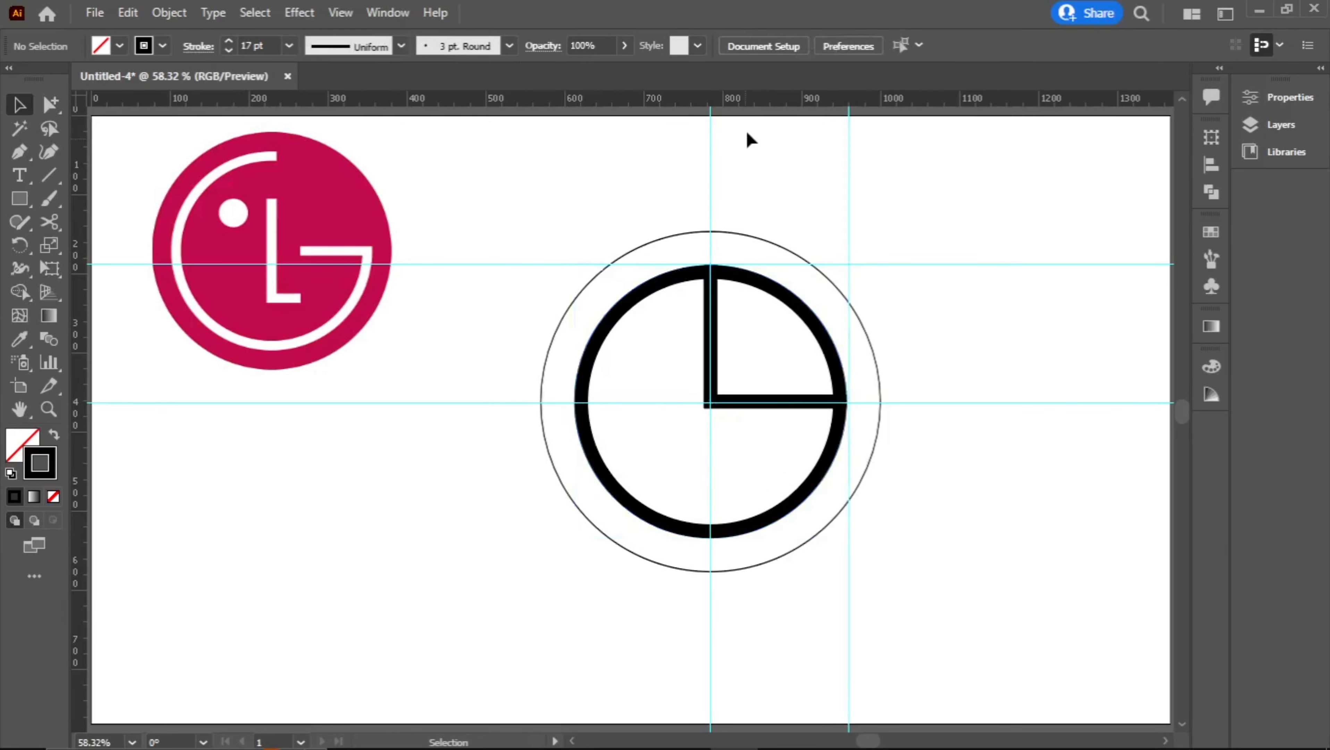
Place horizontal guides through the ring's bottom stroke and midway up to the centre guide, using a rectangle drawn between them to find the midpoint
left_click_drag(685, 103, 713, 531)
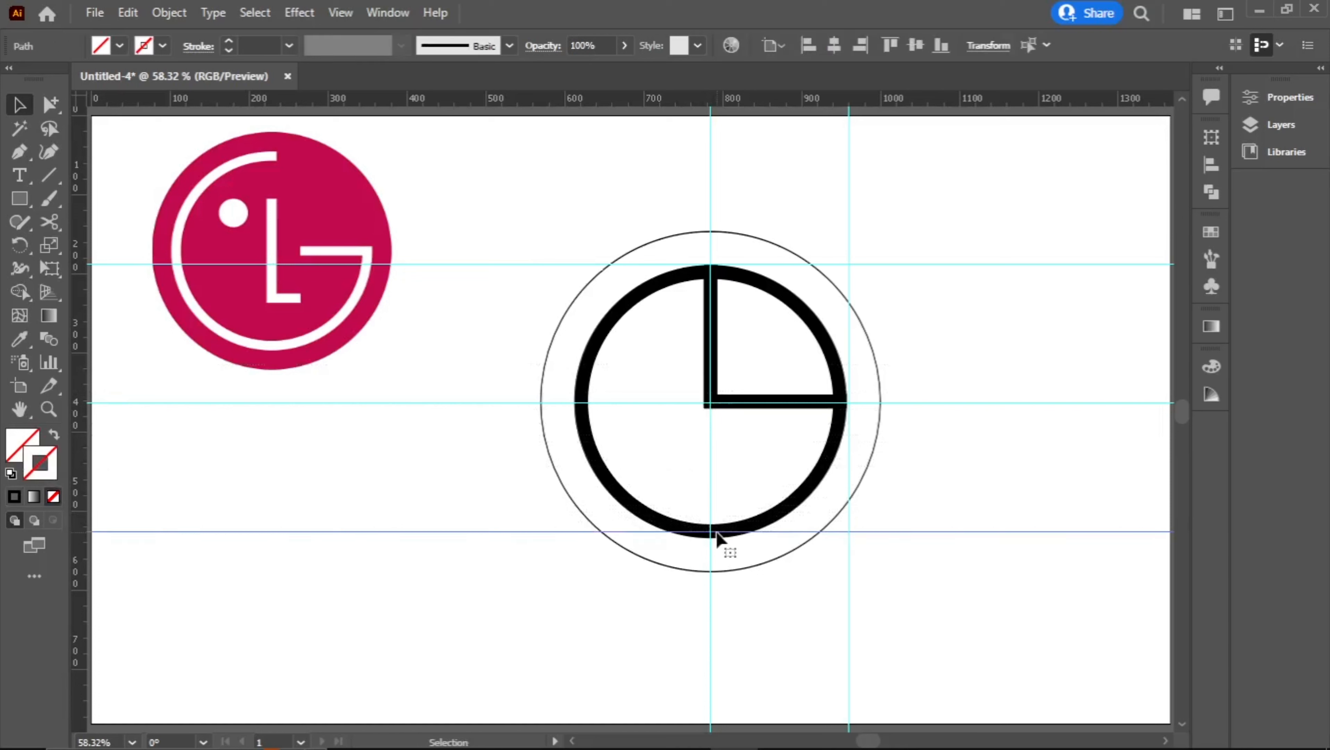
left_click(28, 201)
left_click(79, 197)
left_click_drag(931, 403, 1008, 530)
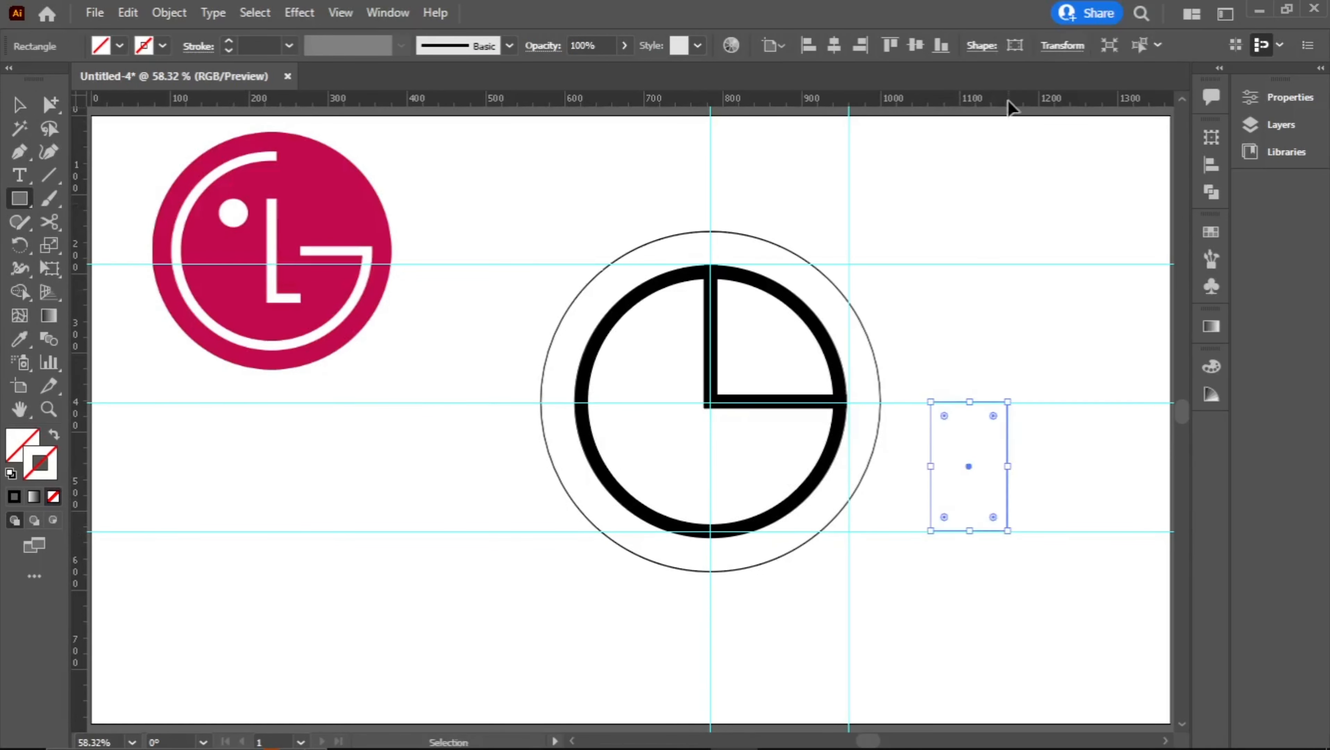
left_click_drag(1009, 102, 1005, 466)
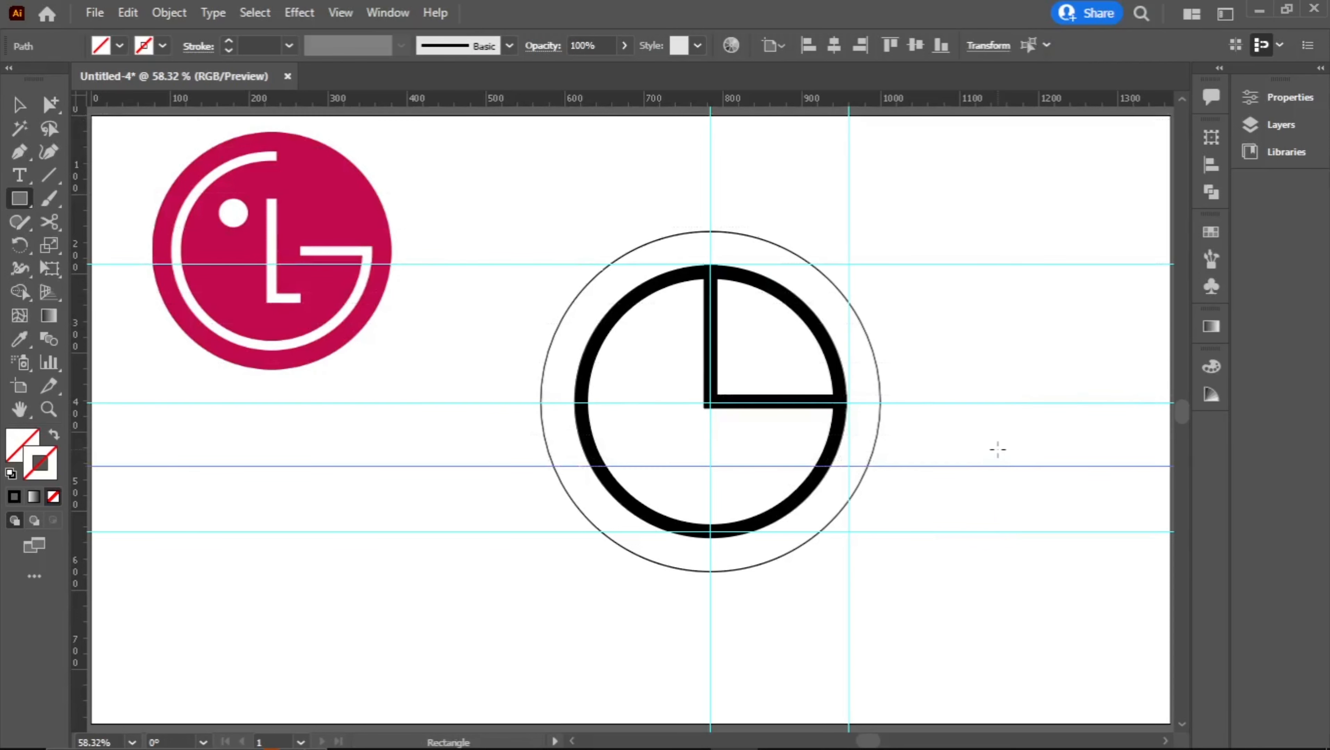
Create a copy of the outer circle scaled uniformly to 28% and add a vertical guide at its right edge
key("v")
left_click(867, 335)
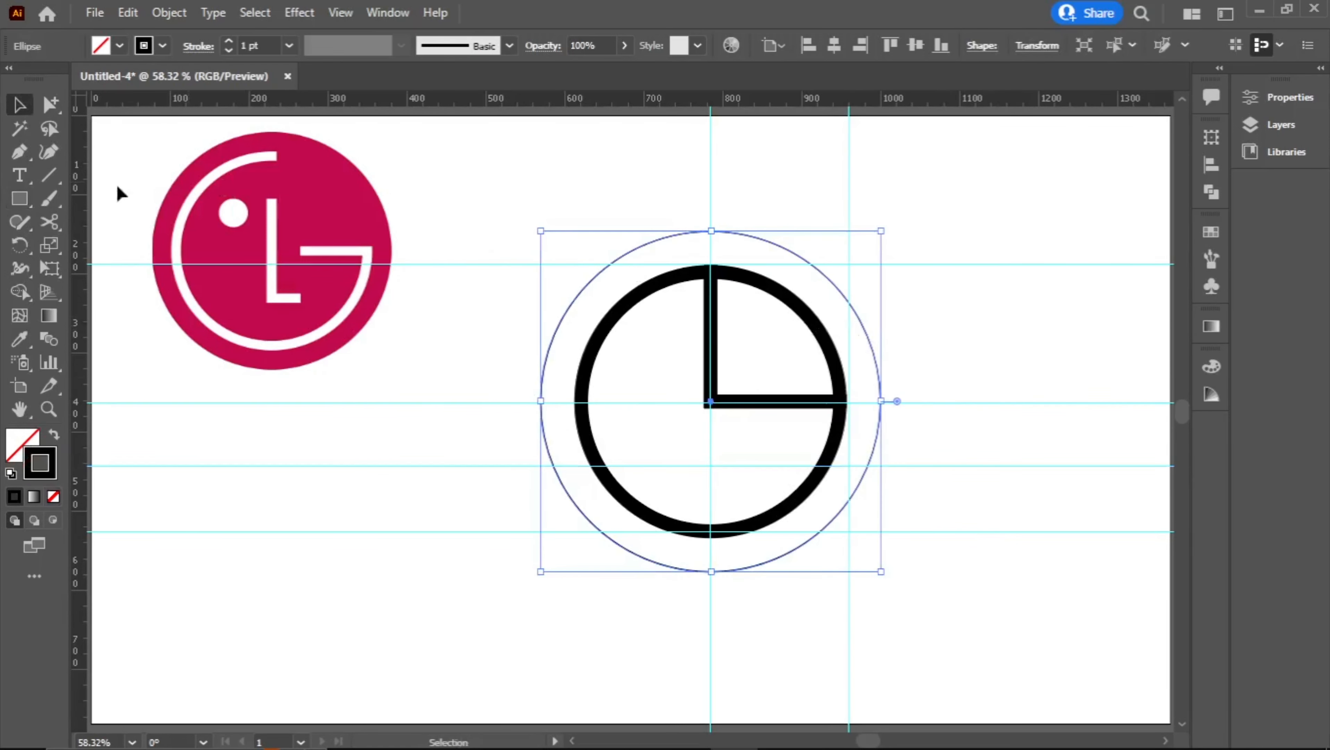
double_click(47, 250)
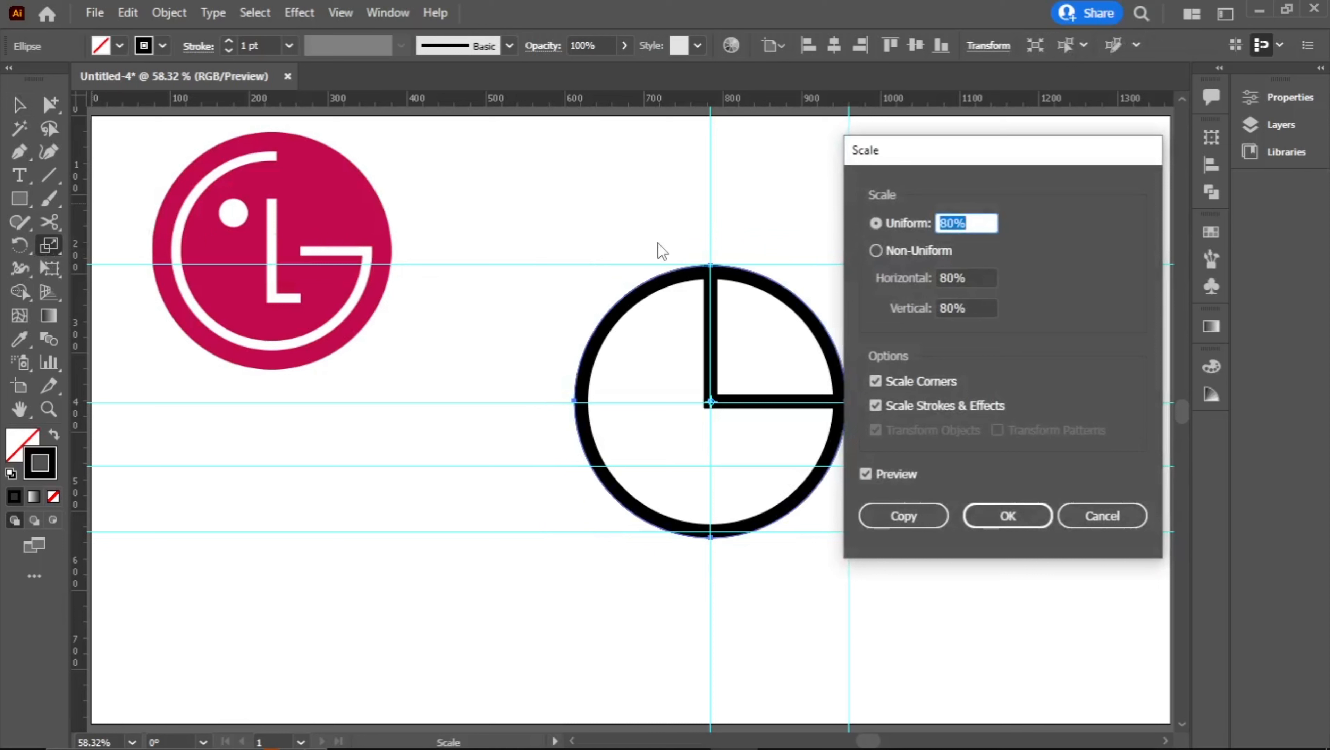
type("28")
left_click(892, 515)
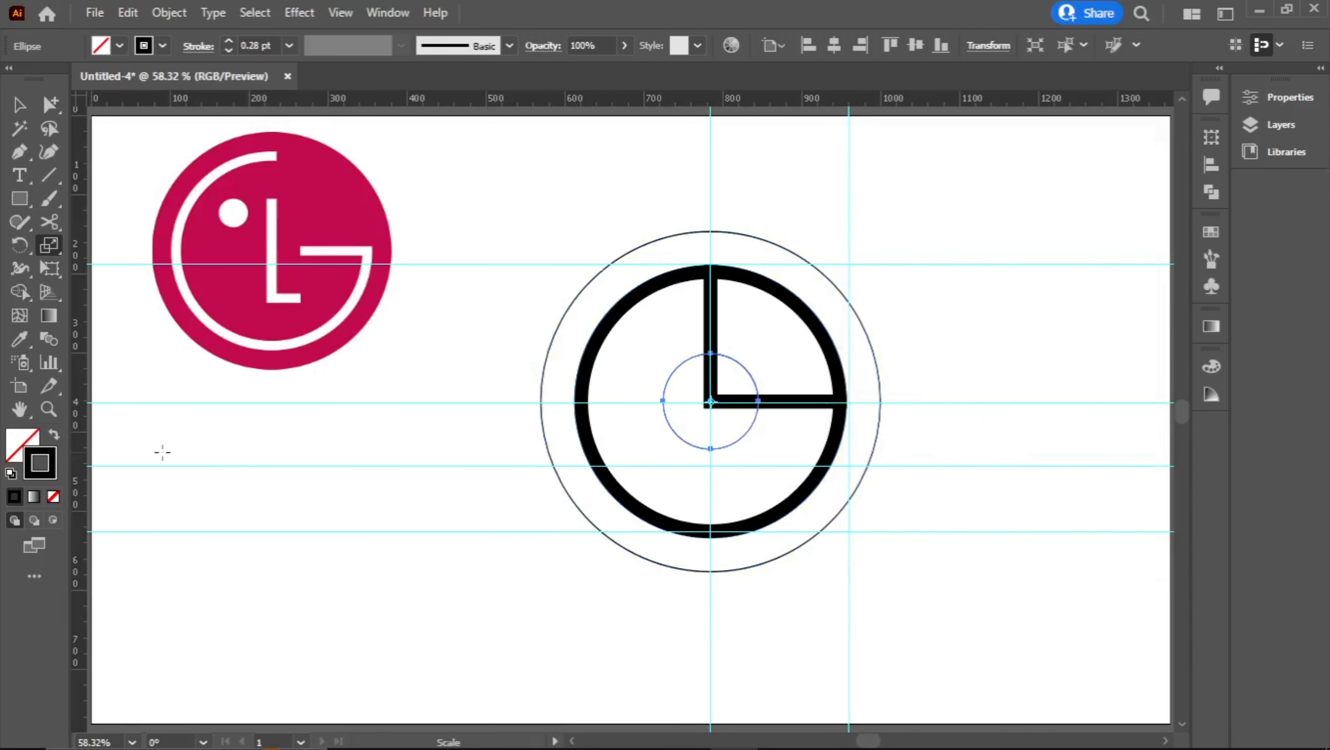
mouse_move(82, 457)
left_mouse_down()
mouse_move(758, 476)
mouse_move(762, 462)
left_mouse_up()
scroll(718, 387, "up", 2)
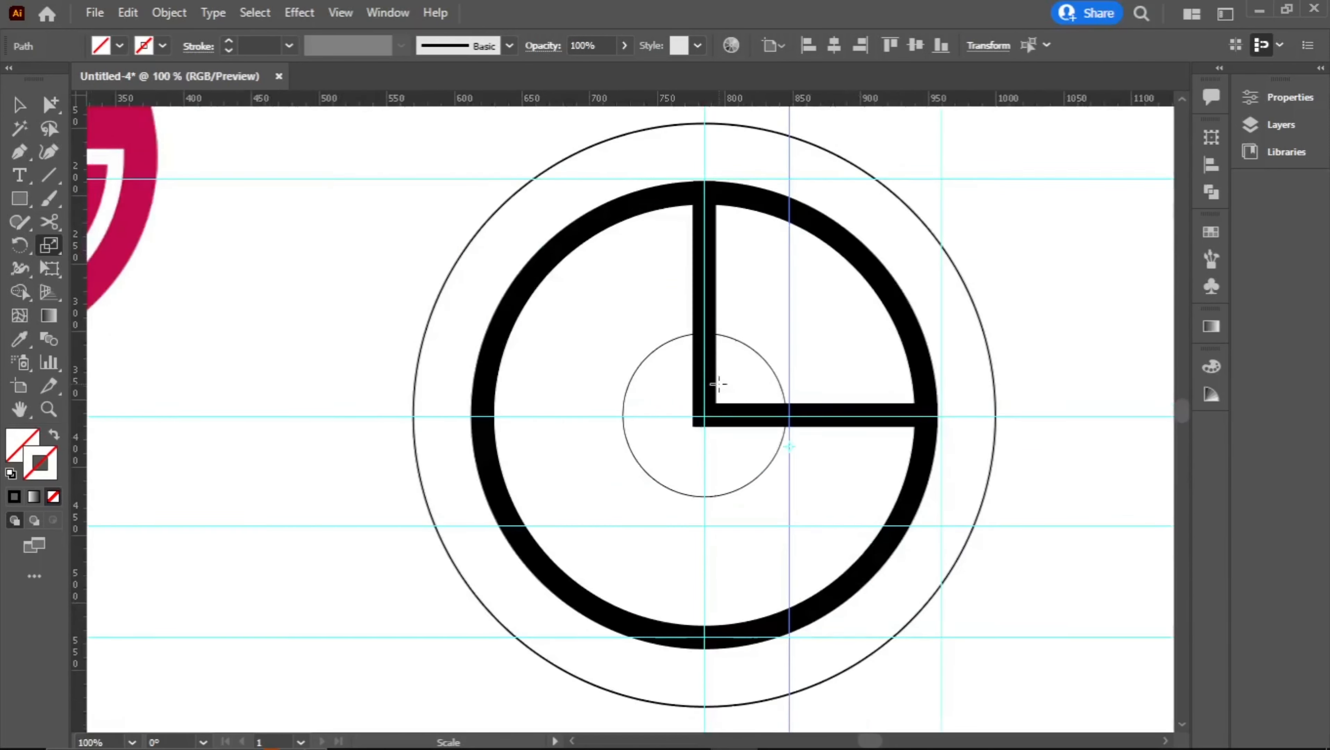
scroll(718, 384, "up", 2)
left_click(27, 203)
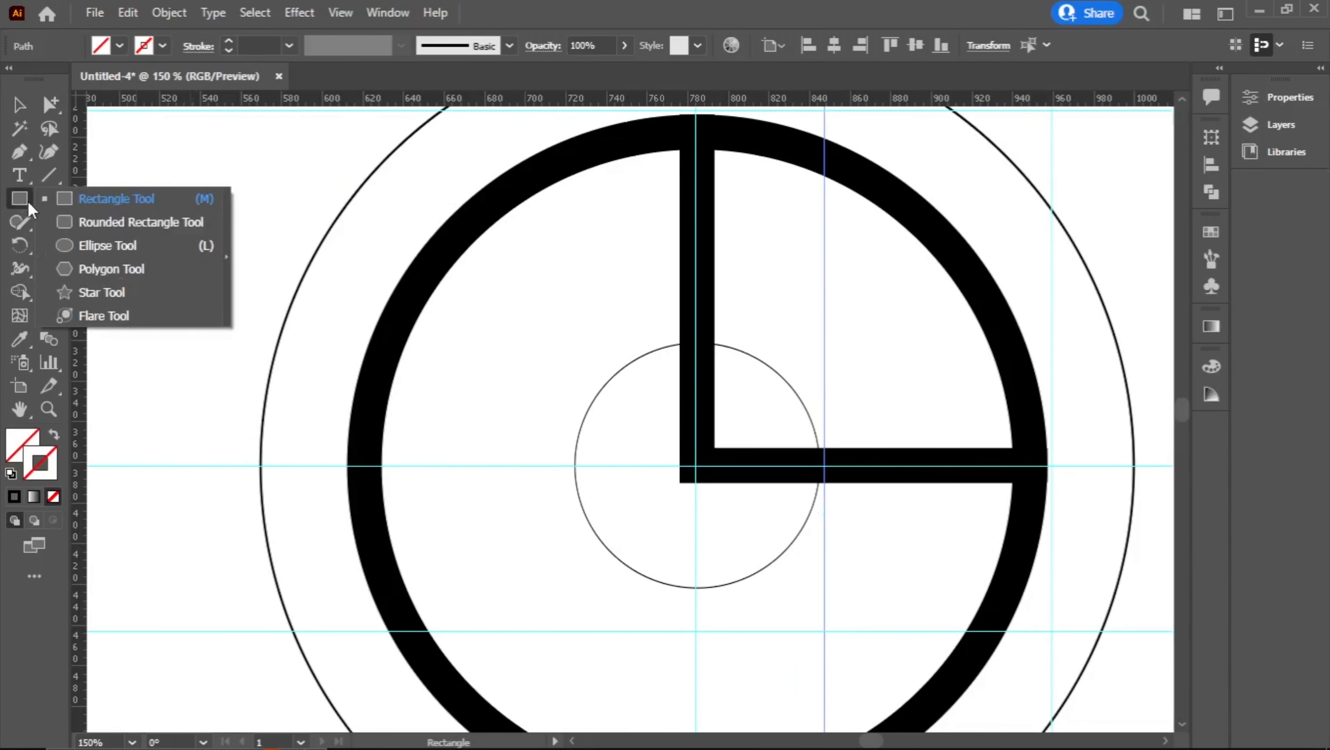
left_click(105, 245)
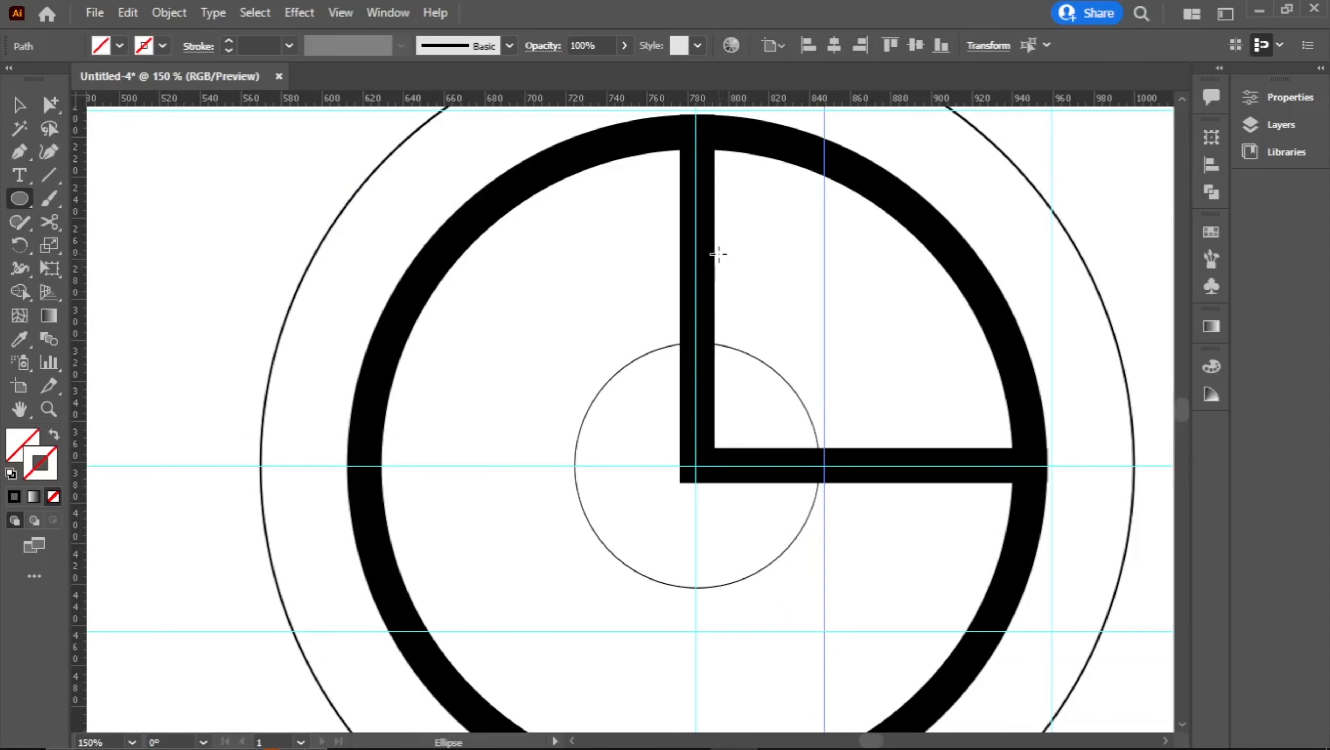
left_click_drag(720, 256, 821, 358)
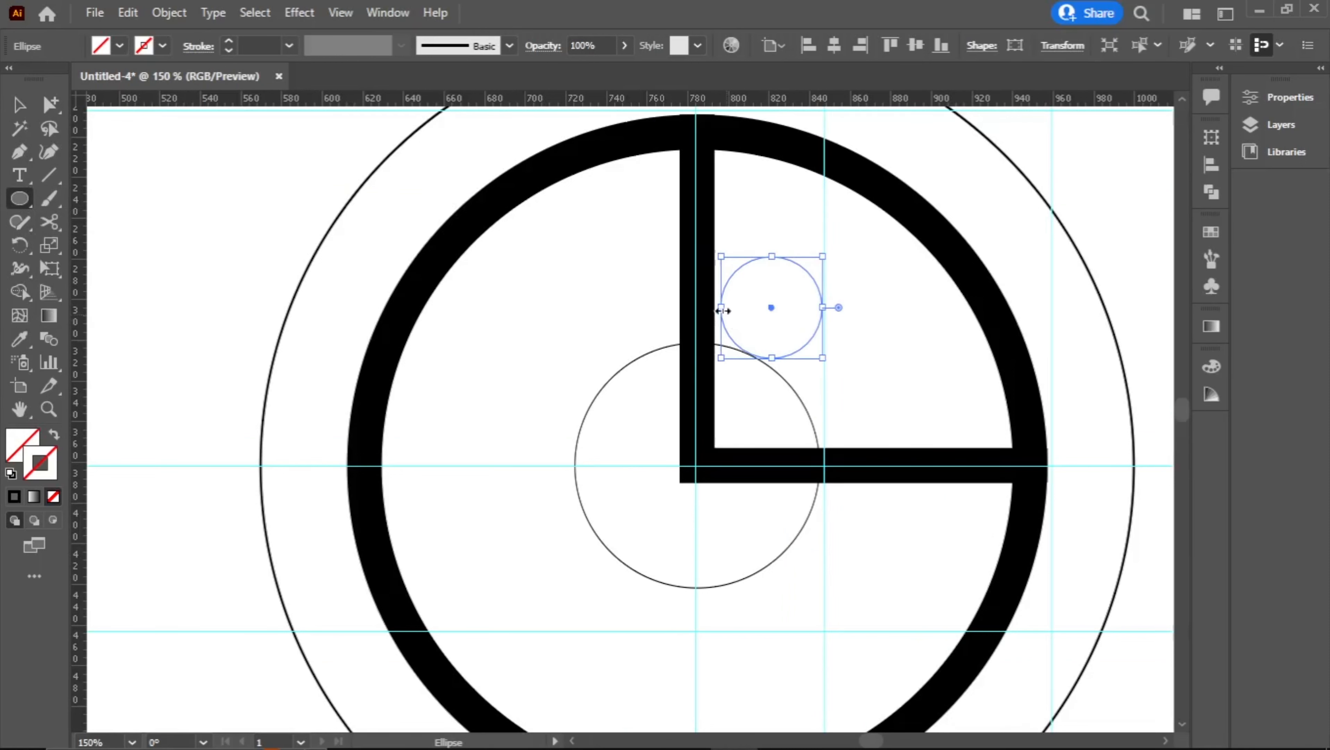
left_click_drag(722, 311, 697, 300)
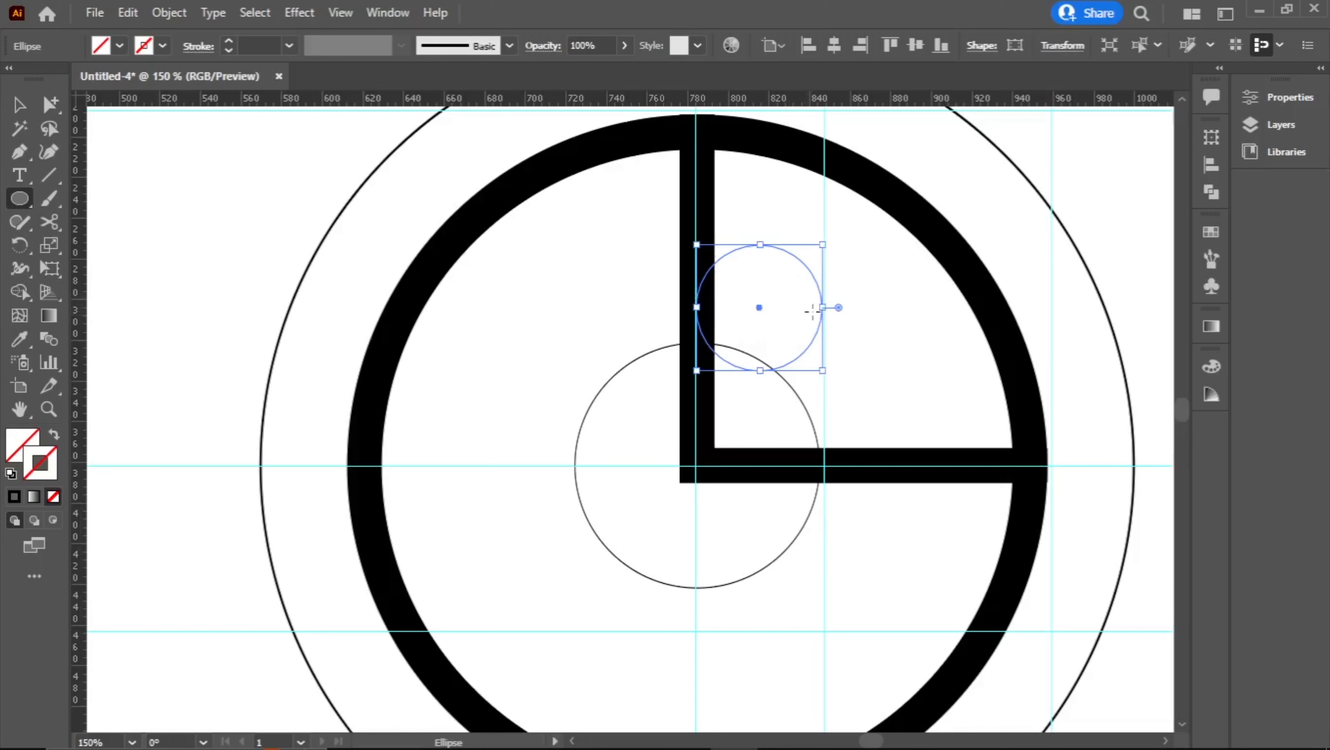
left_click_drag(822, 307, 823, 310)
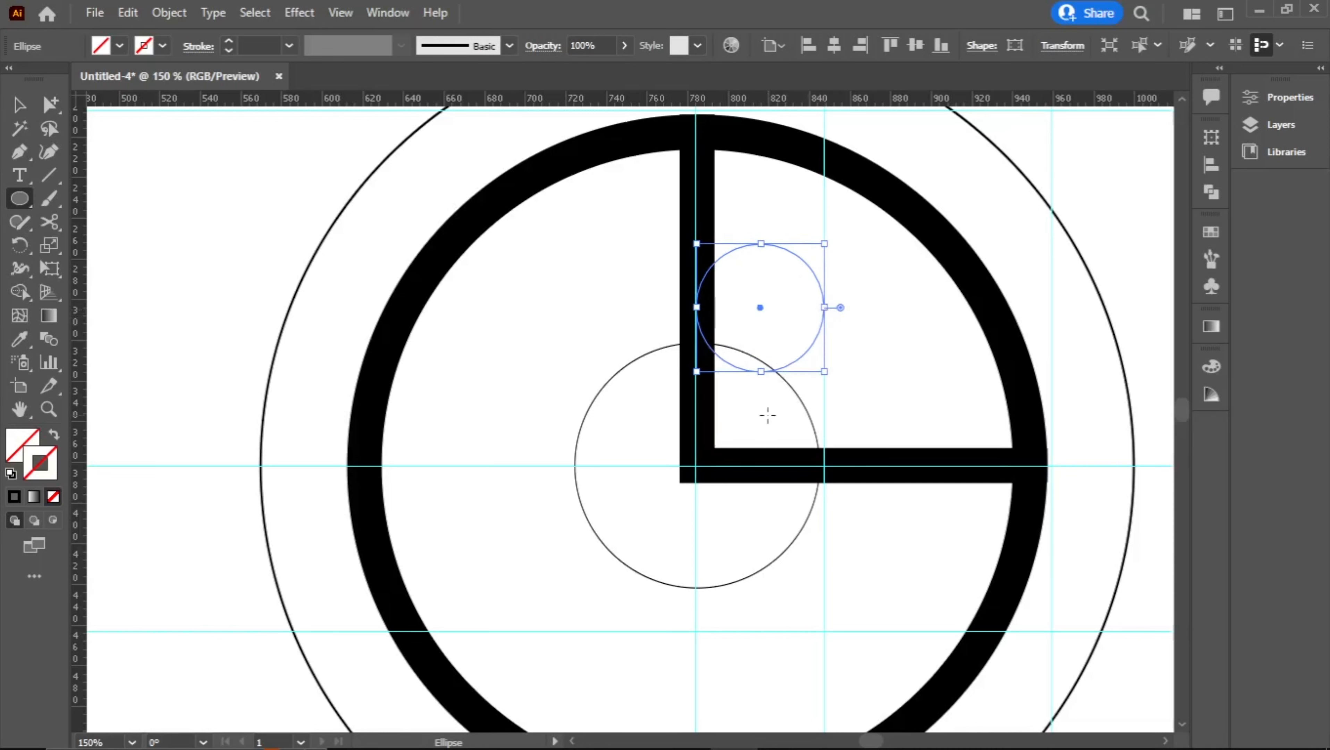
key("v")
key("Delete")
Delete the small centre circle and draw a circle about 63 px wide between the centre guide and its neighbouring vertical guide, with a 1 pt stroke
left_click(639, 392)
key("Delete")
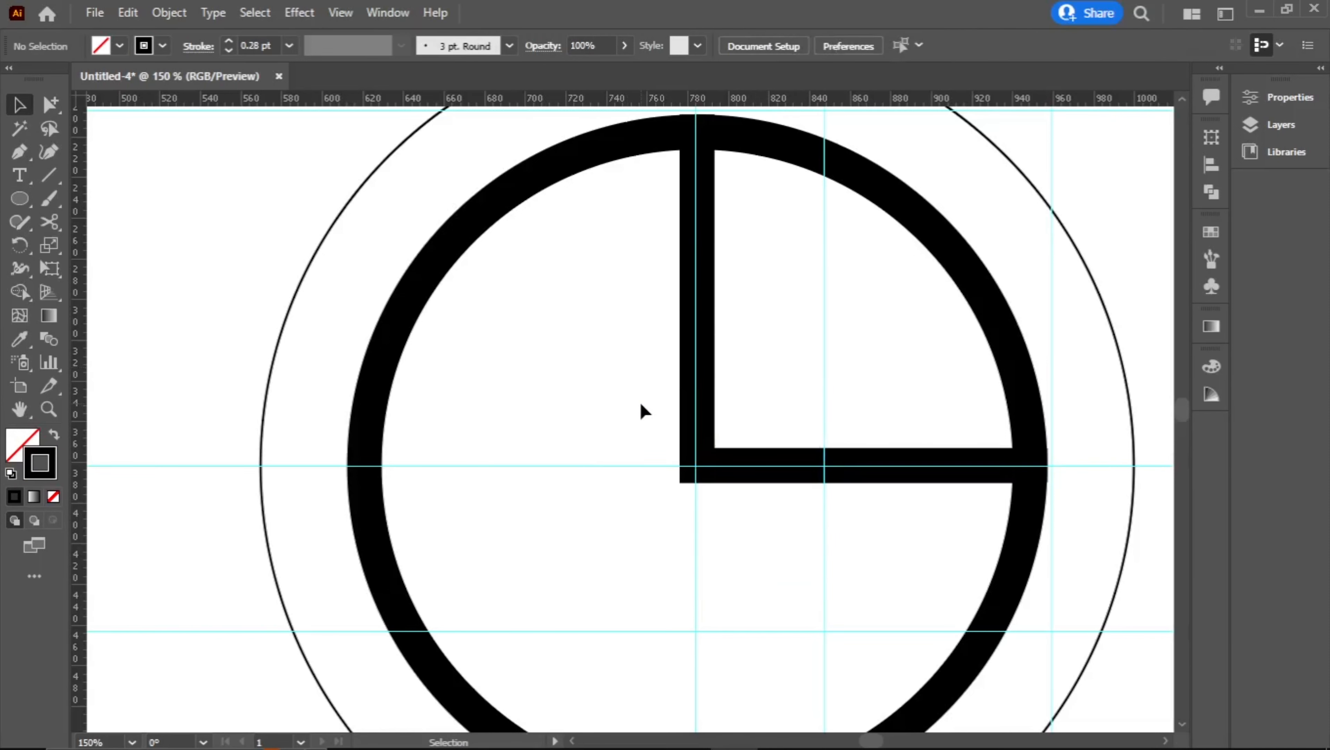
key("l")
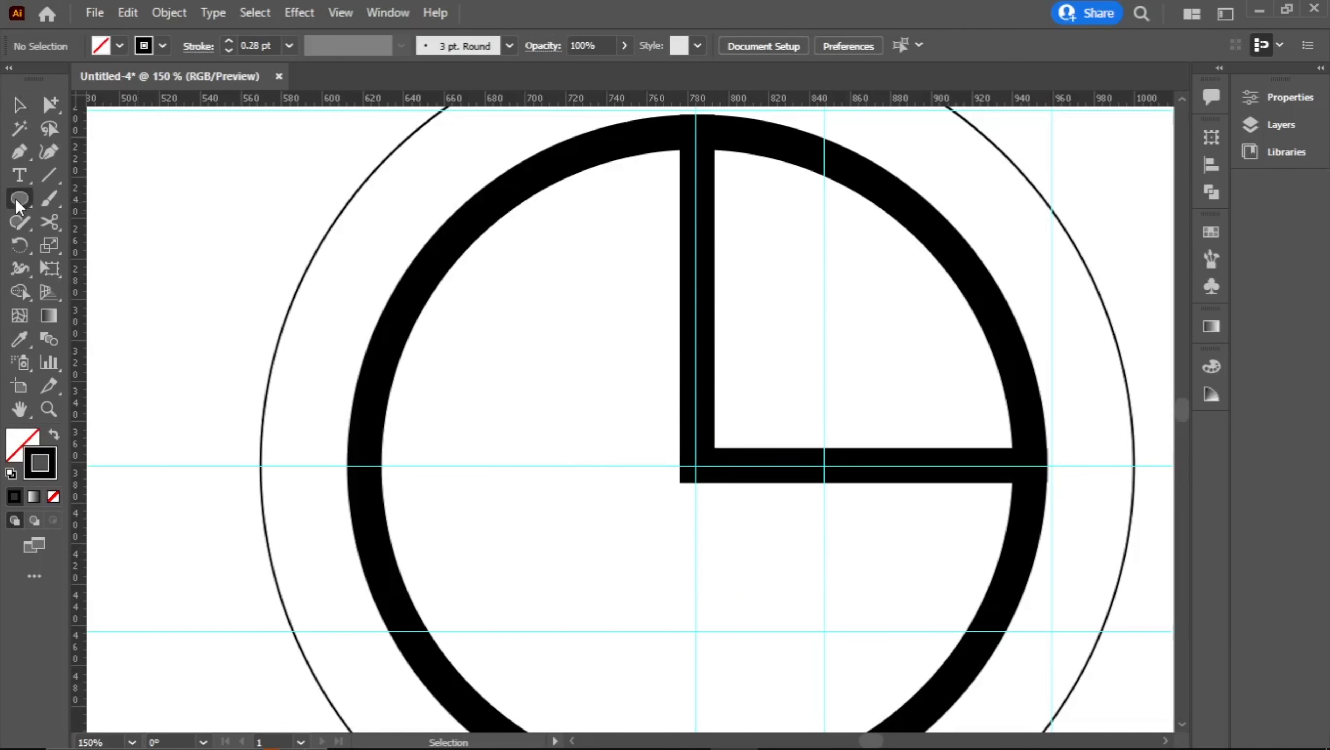
left_click_drag(696, 276, 815, 405)
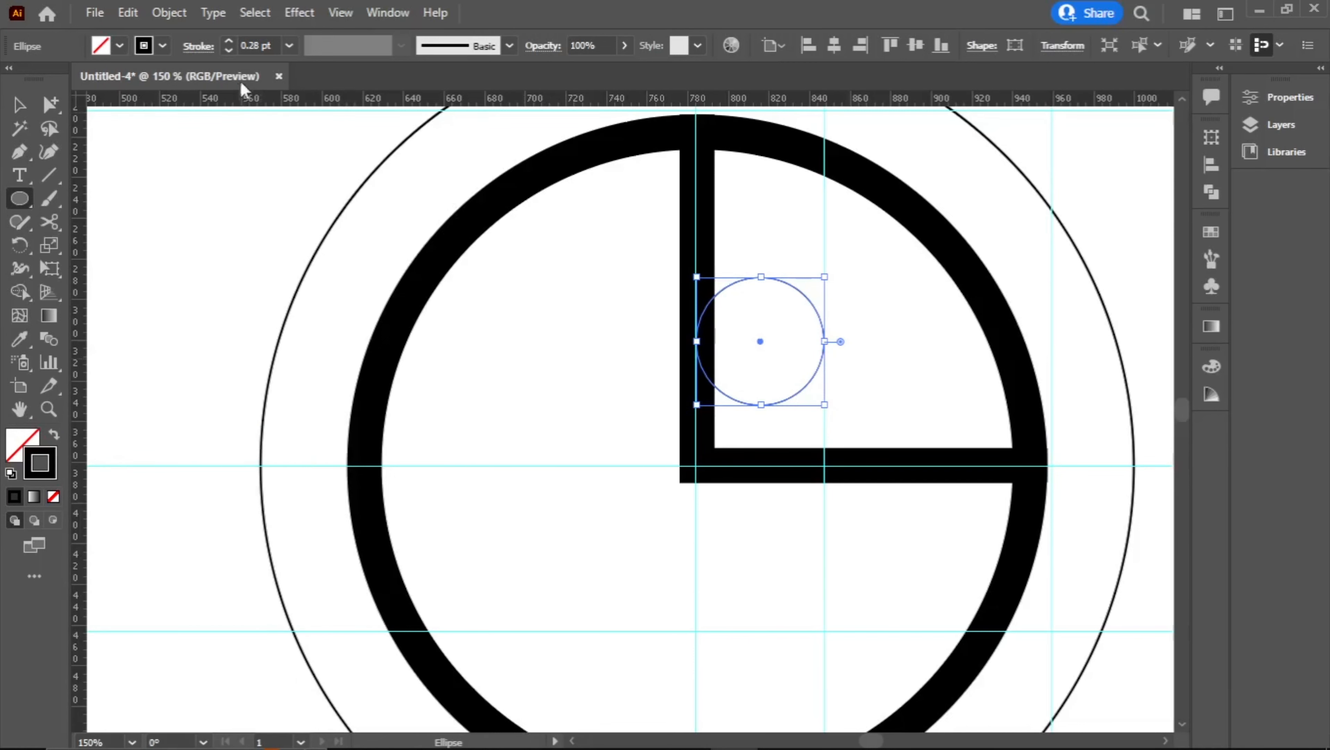
left_click(228, 41)
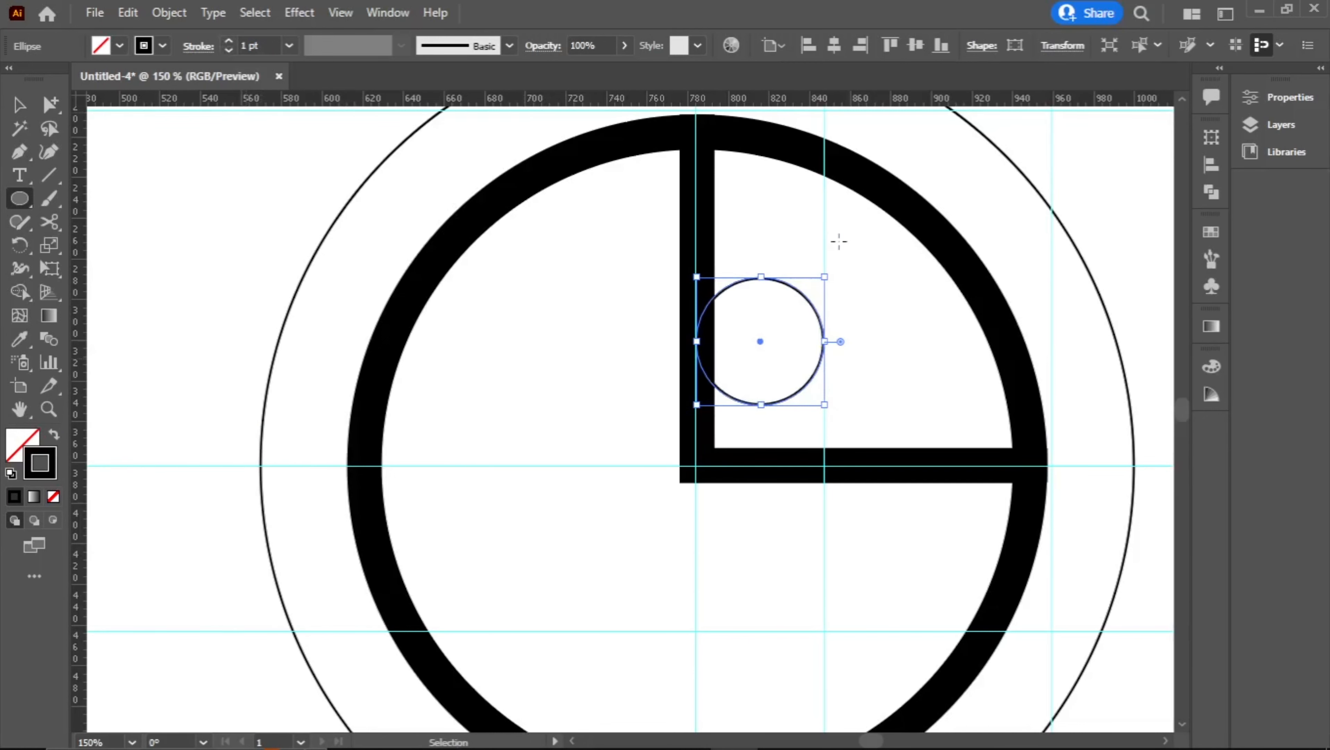
Delete the unstroked circle that overlaps the small circle from slightly above
key("v")
left_click(861, 254)
left_click(763, 252)
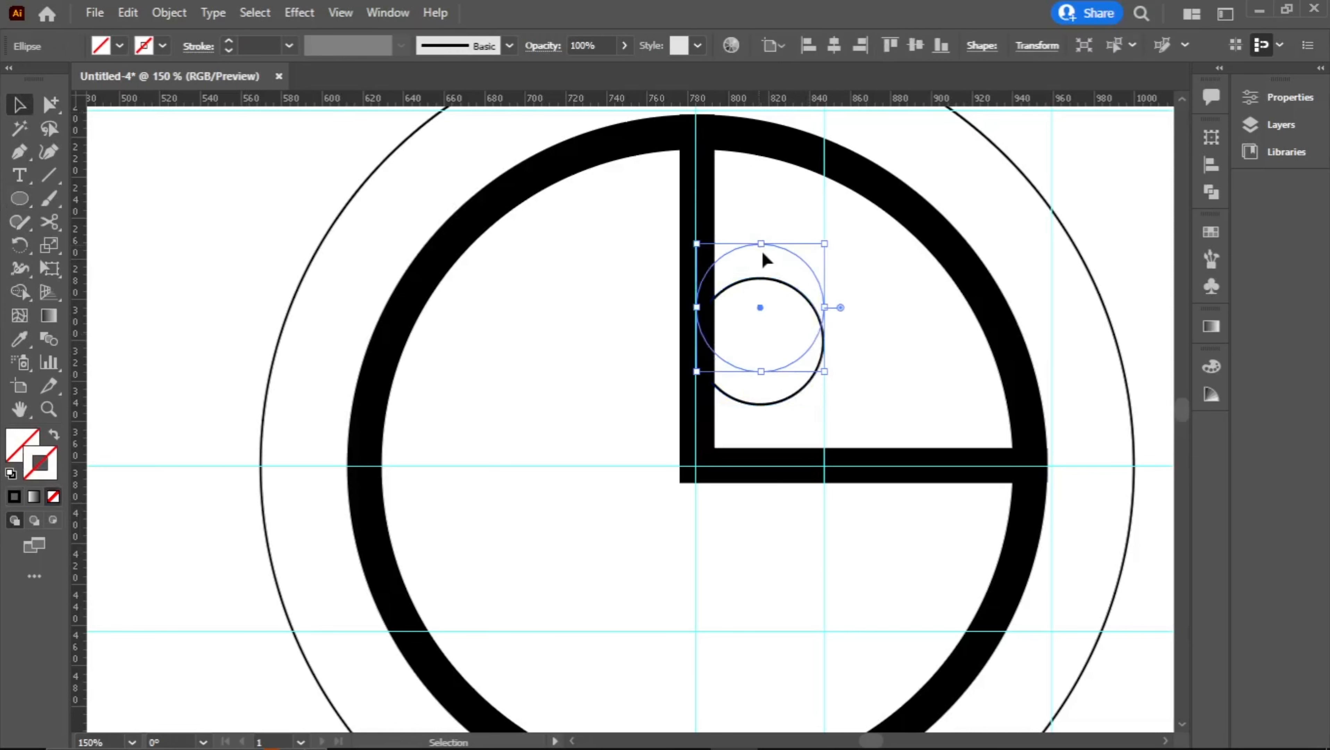
key("Delete")
Move the small circle up about 40 px, keeping it between the centre guide and the neighbouring vertical guide
left_click(747, 401)
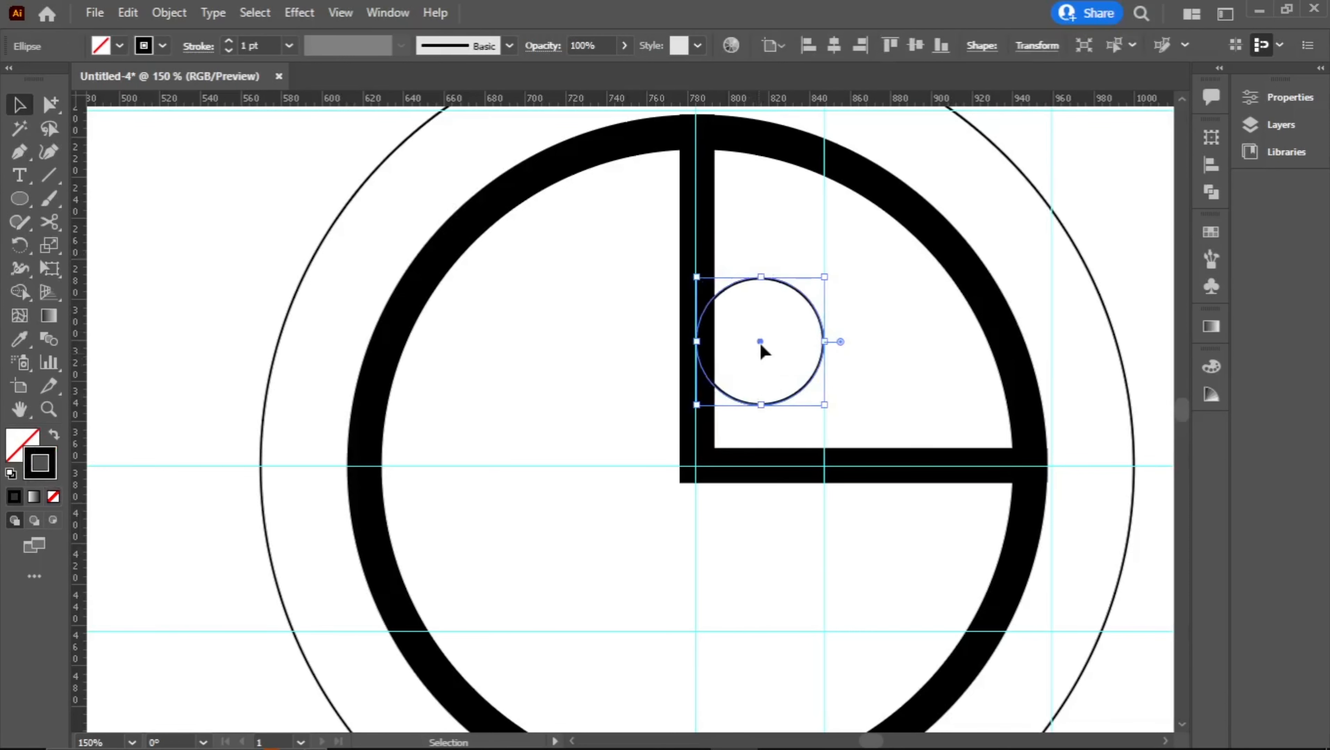
left_click_drag(760, 341, 754, 261)
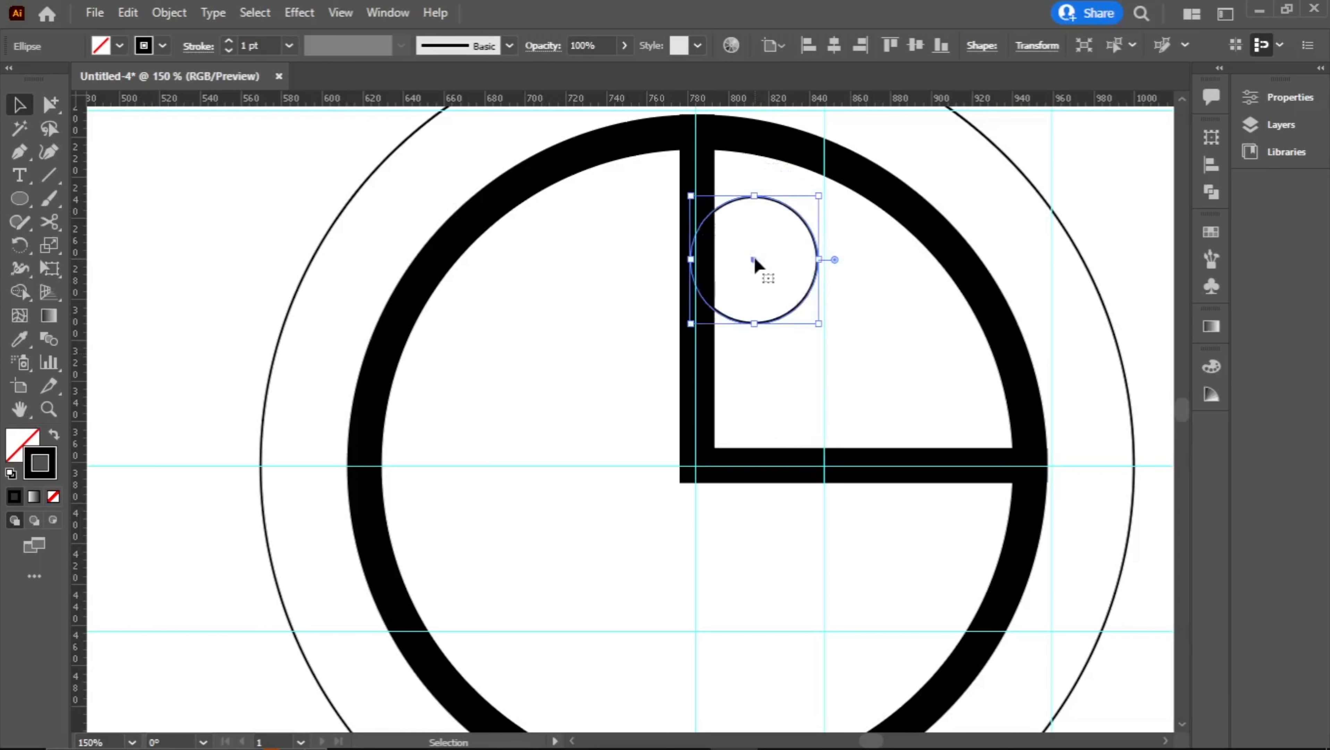
left_click(890, 336)
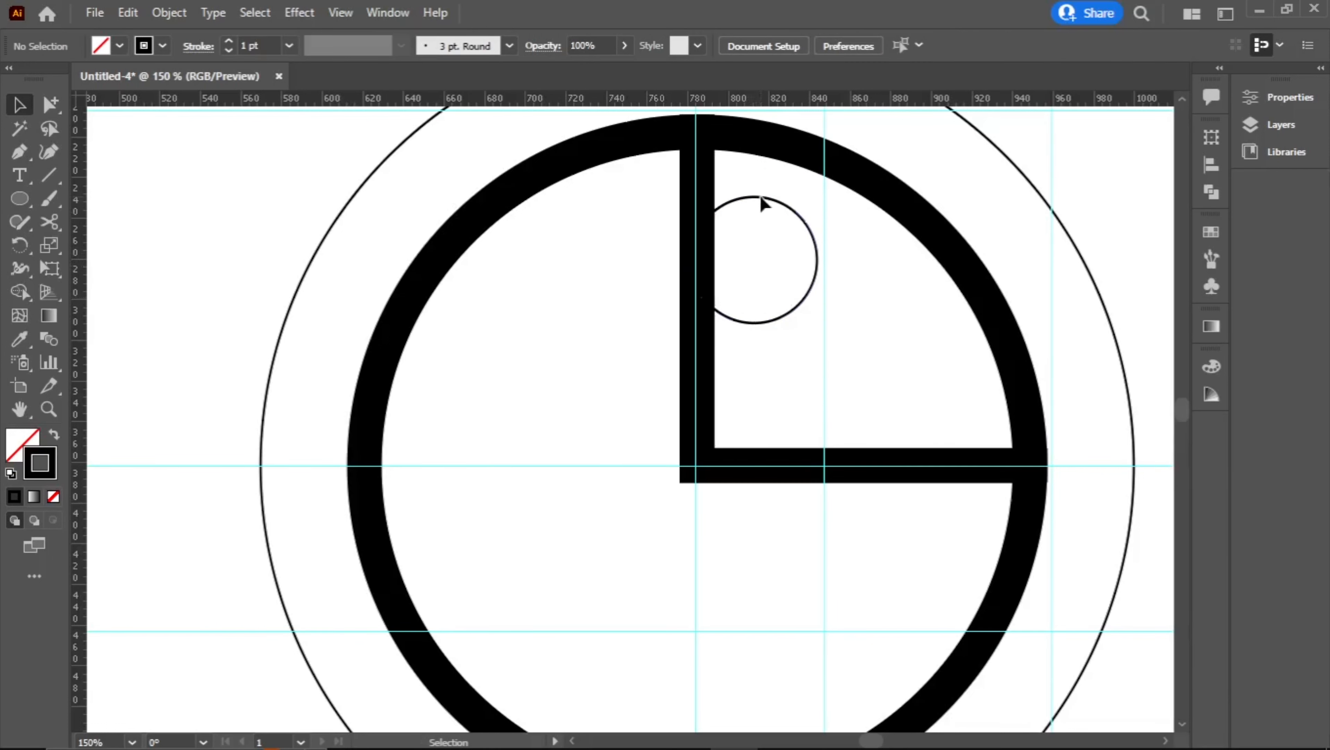
left_click_drag(755, 260, 760, 264)
left_click(868, 288)
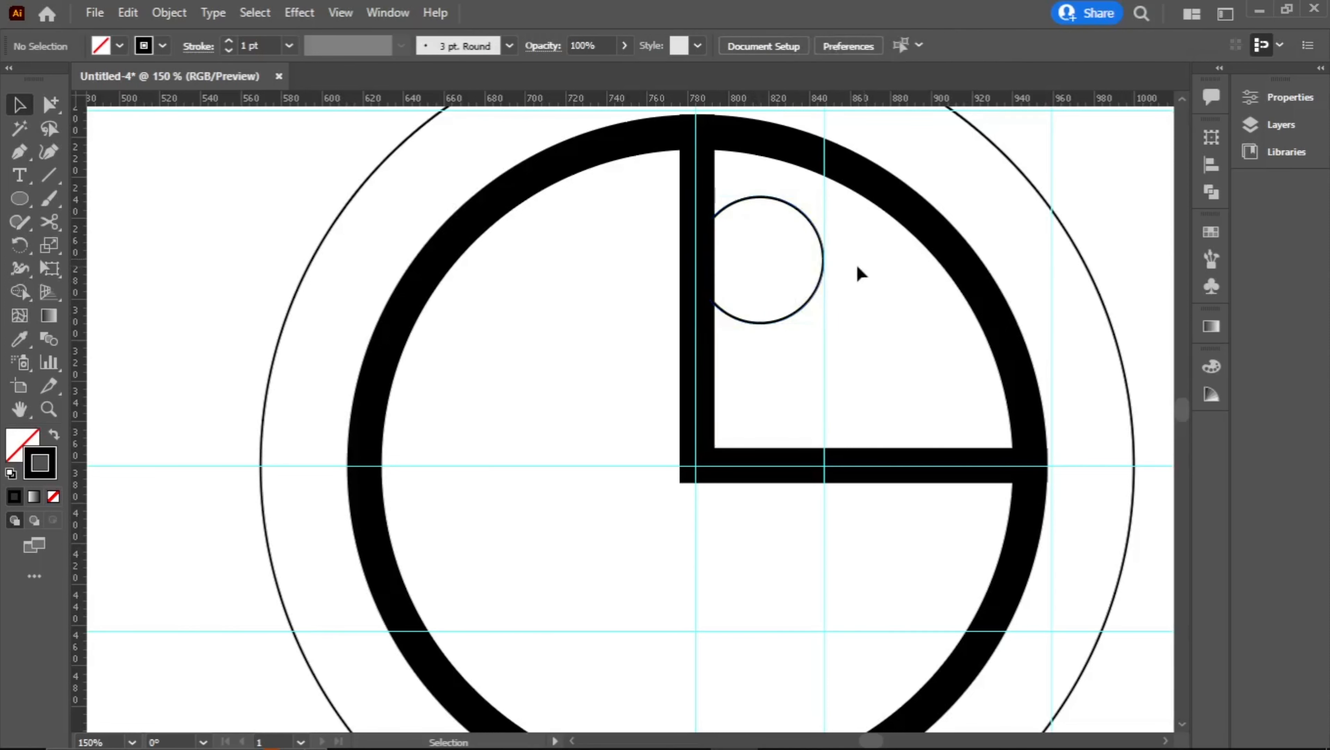
Cut the thick ring with the Scissors tool at its rightmost and topmost anchor points and delete the upper-right quarter arc
left_click(49, 221)
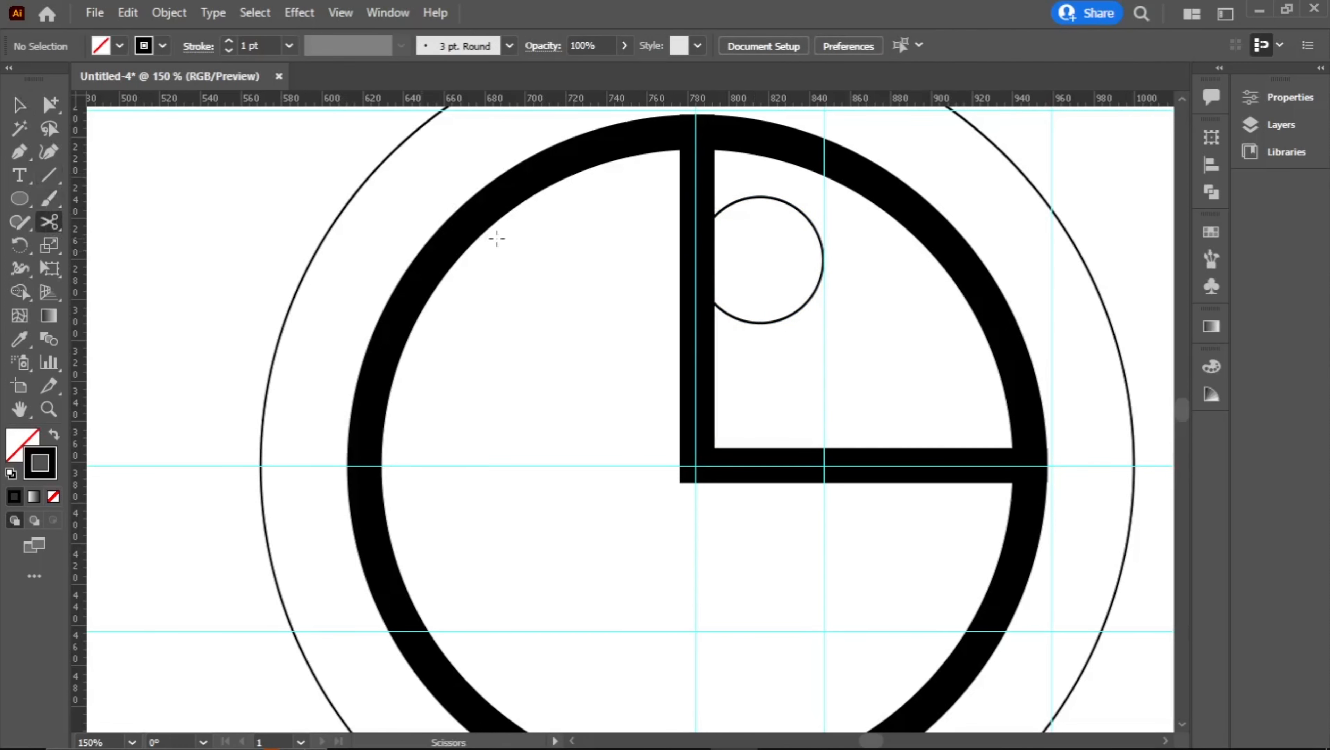
key("v")
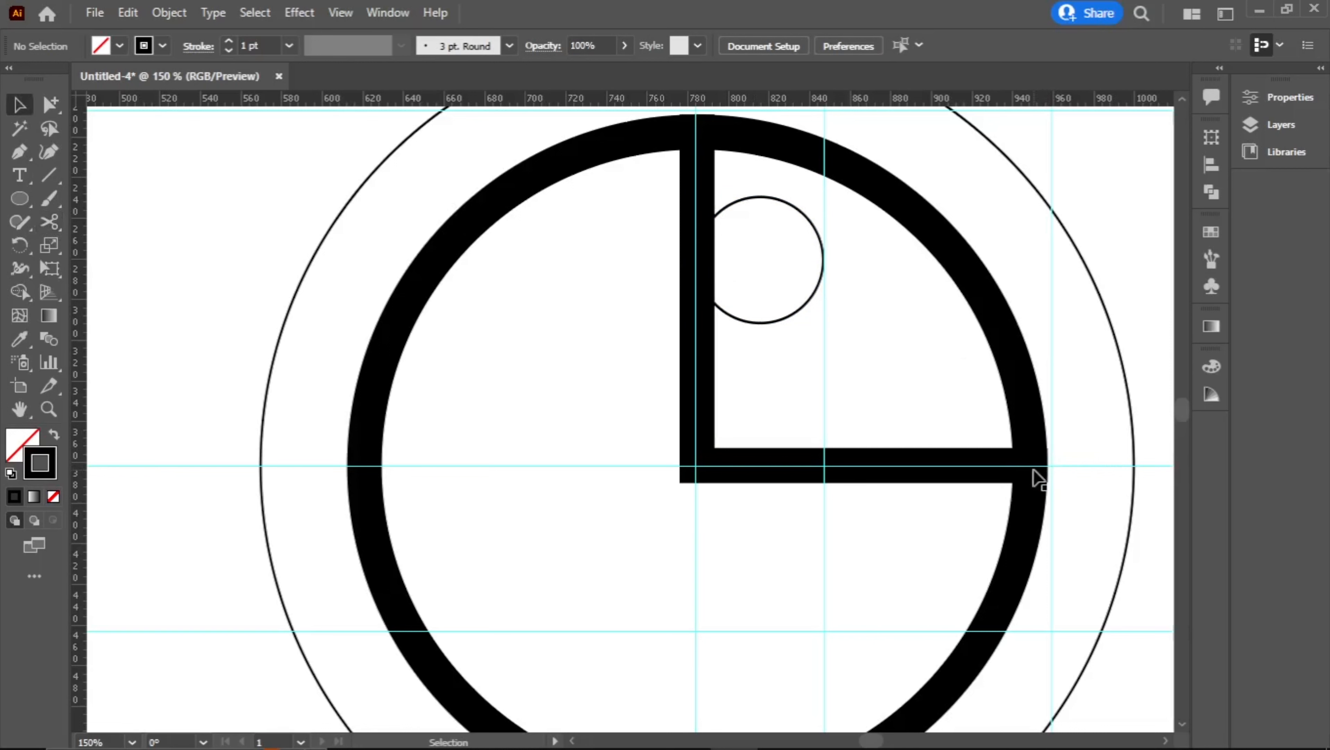
left_click(1029, 496)
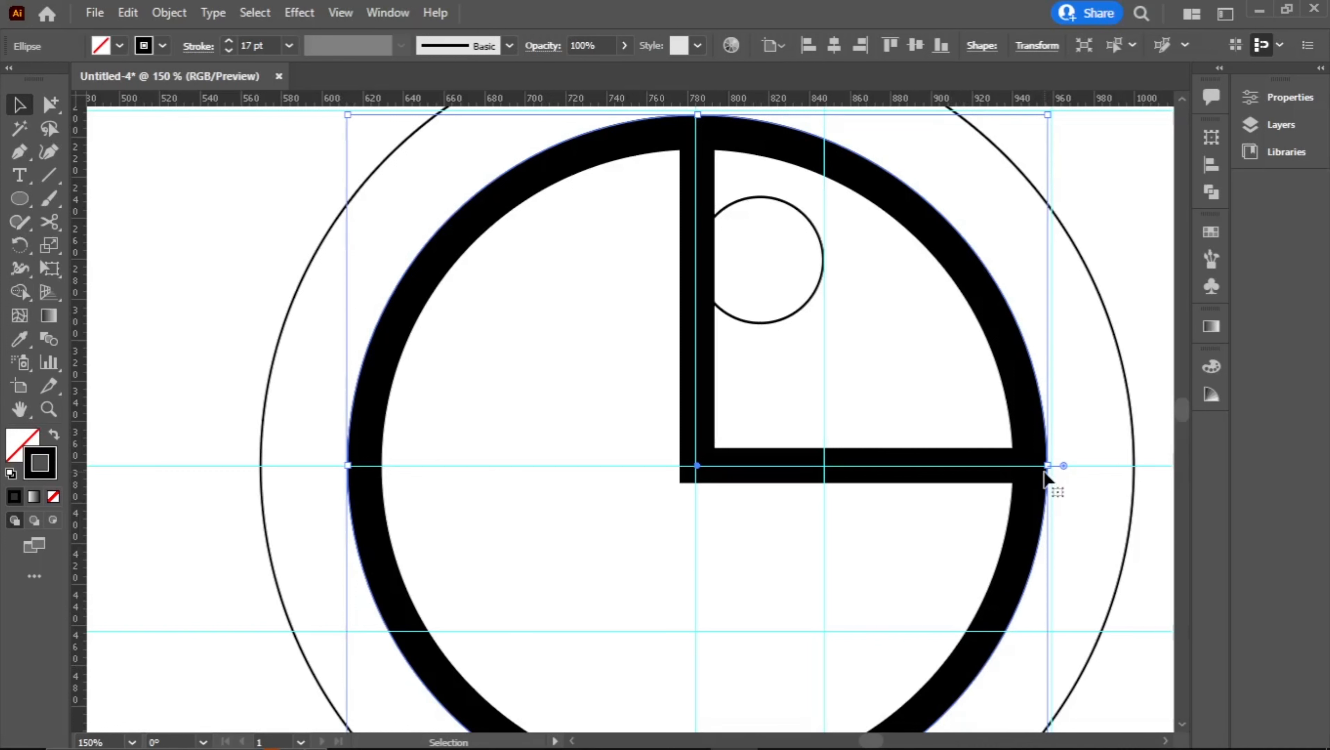
key("c")
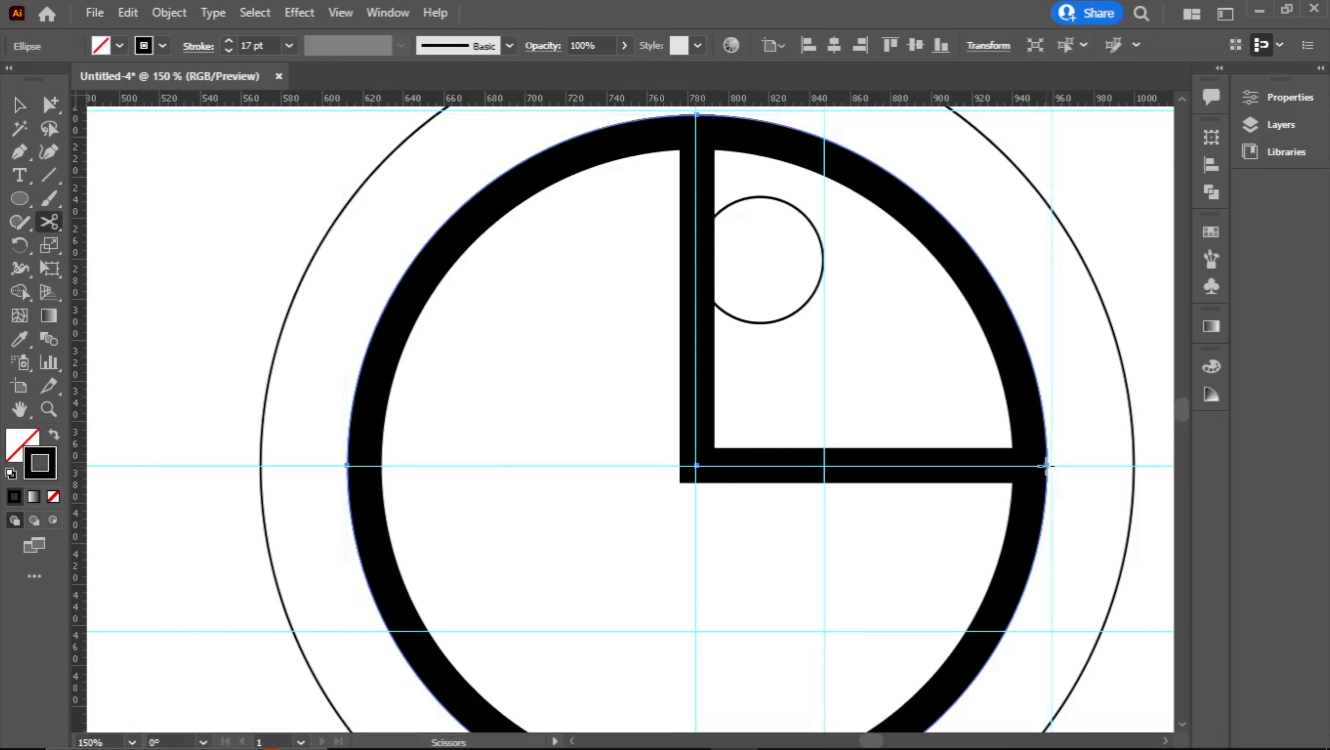
left_click(1046, 465)
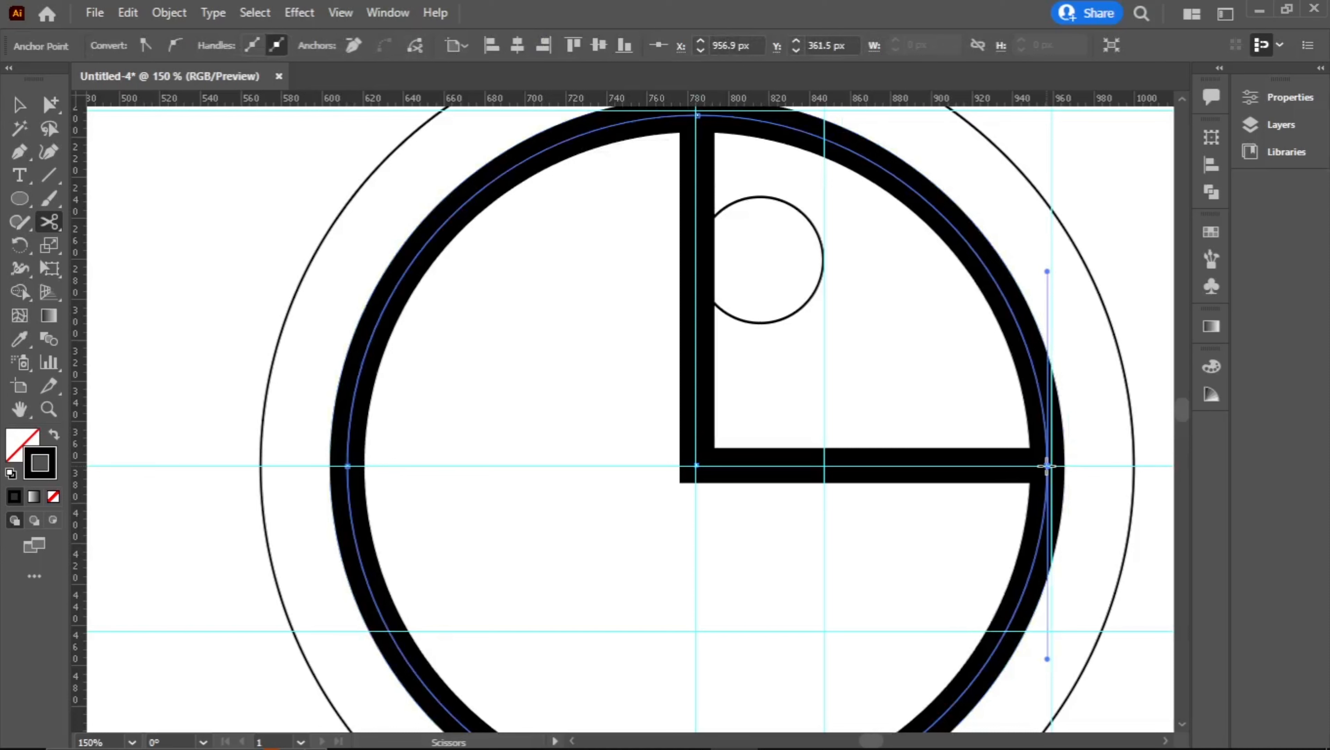
scroll(887, 472, "up", 4)
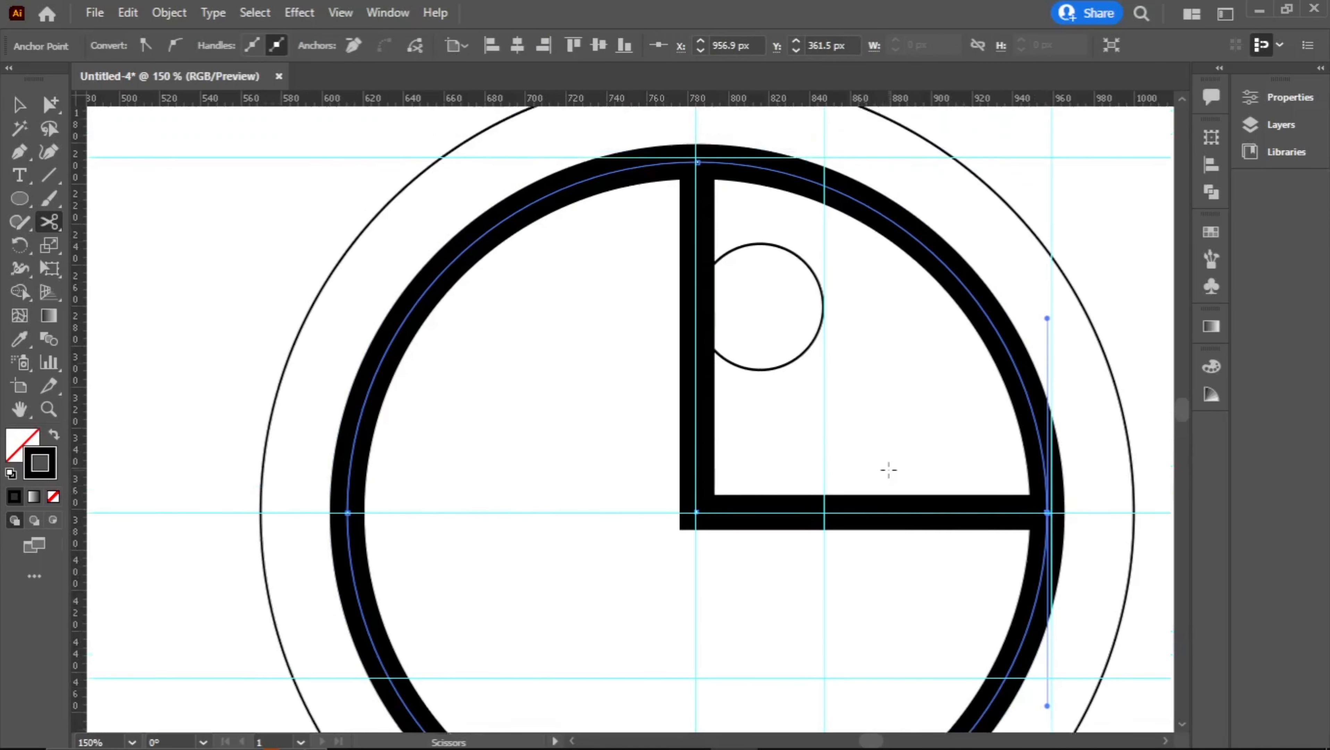
scroll(889, 470, "up", 1)
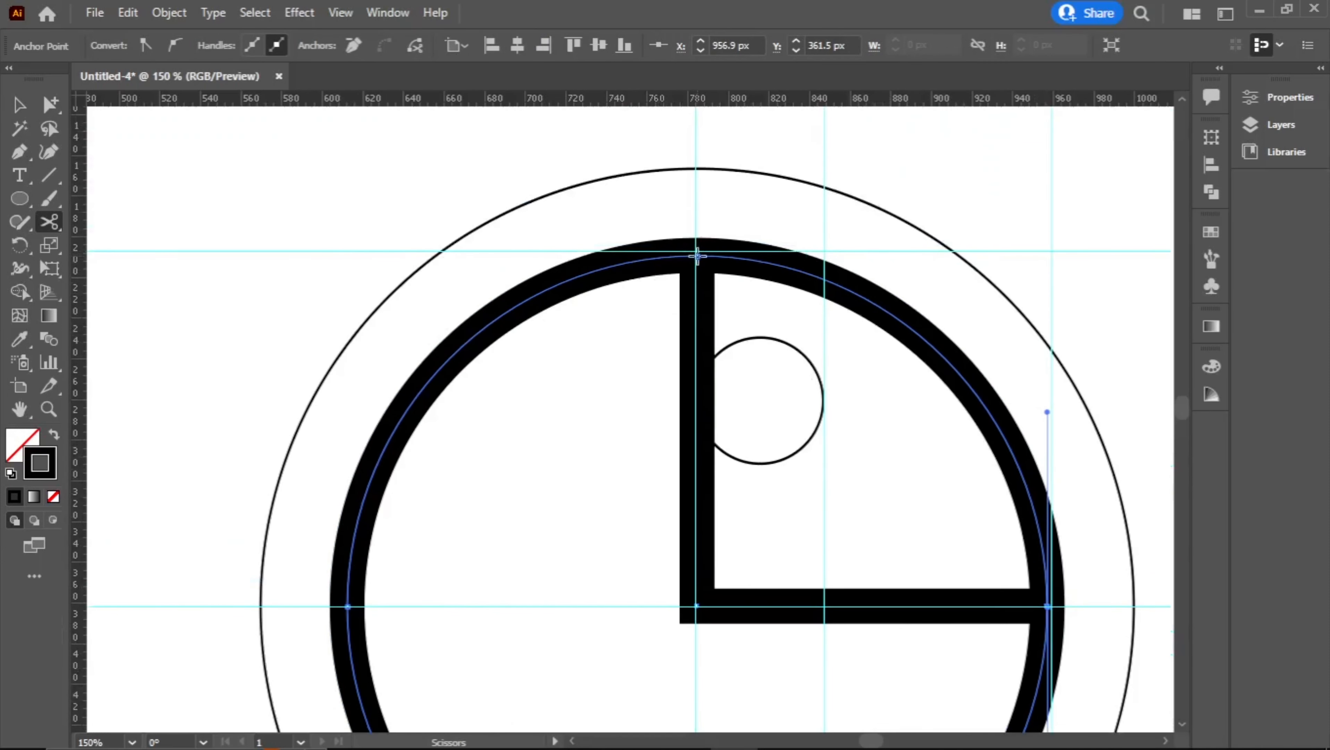
left_click(697, 256)
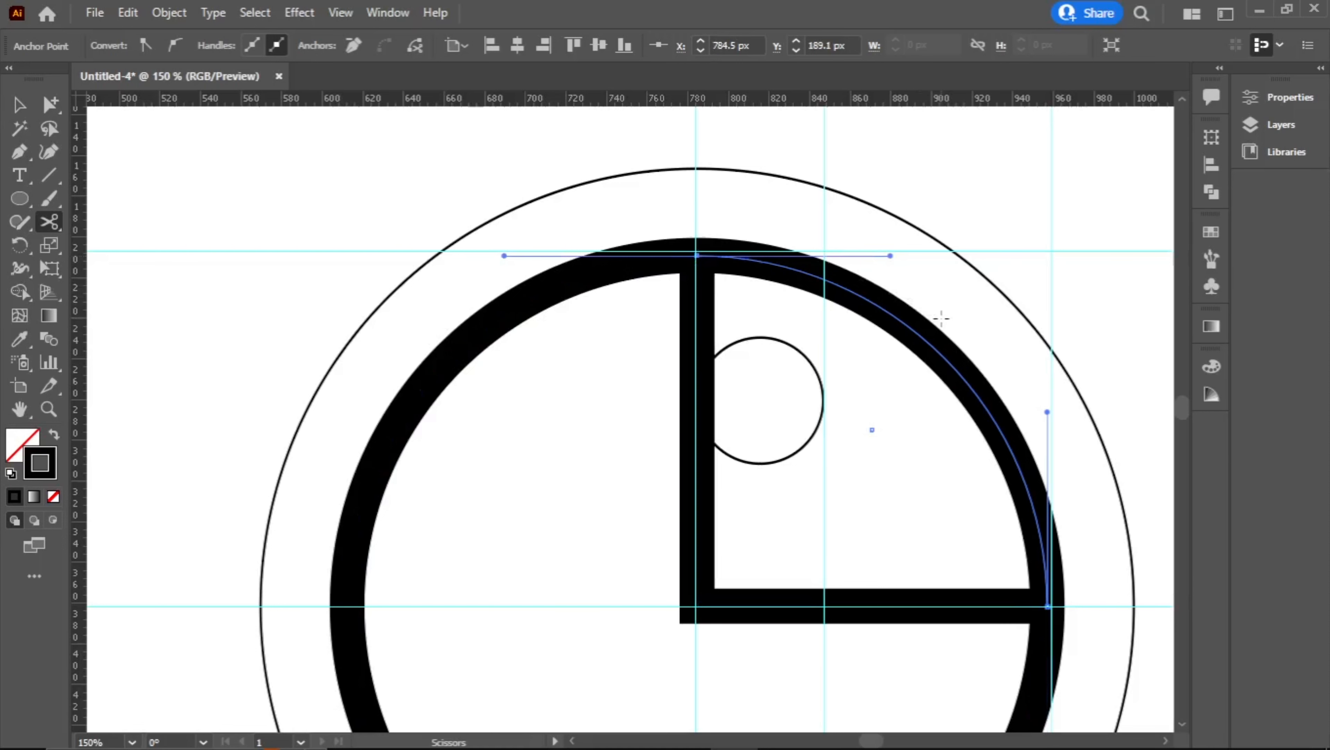
key("Delete")
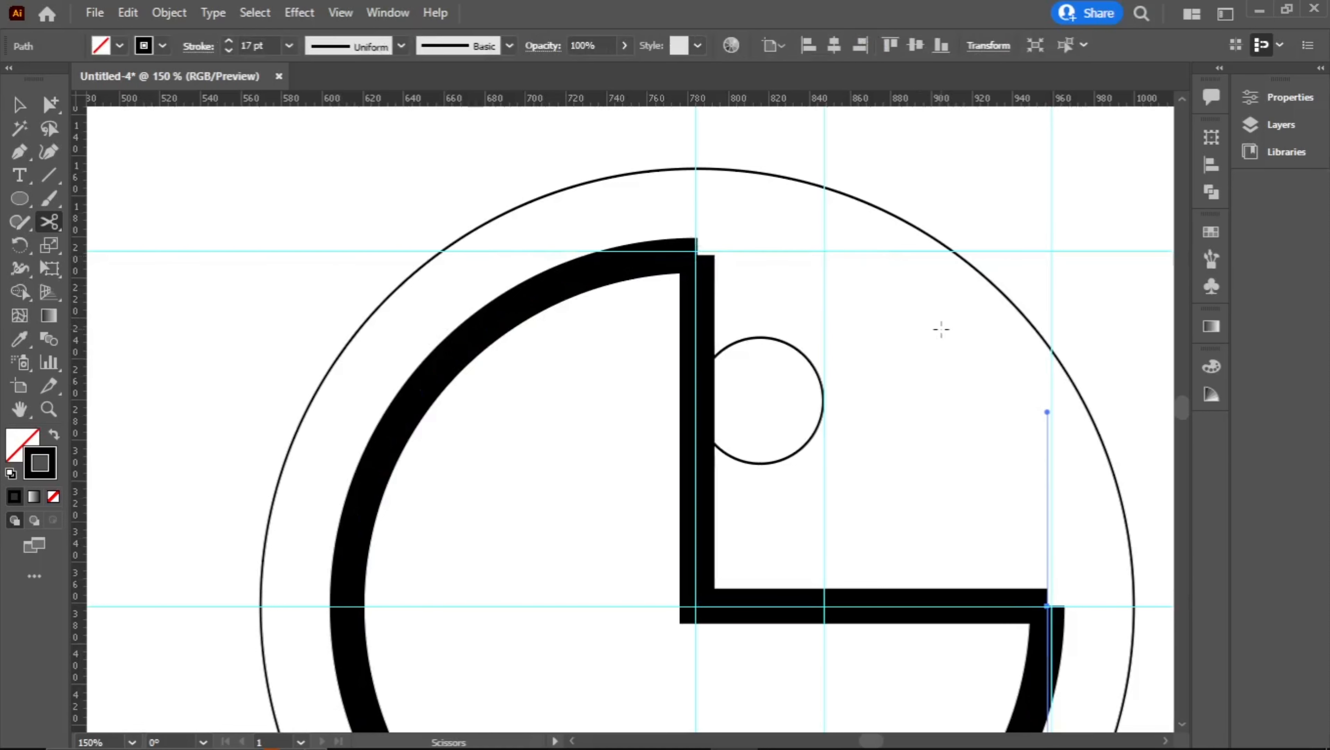
Cut the L-shaped path where its horizontal bar crosses the vertical guide and move the L portion down onto the lower horizontal guide
scroll(940, 328, "down", 4)
scroll(787, 483, "down", 1)
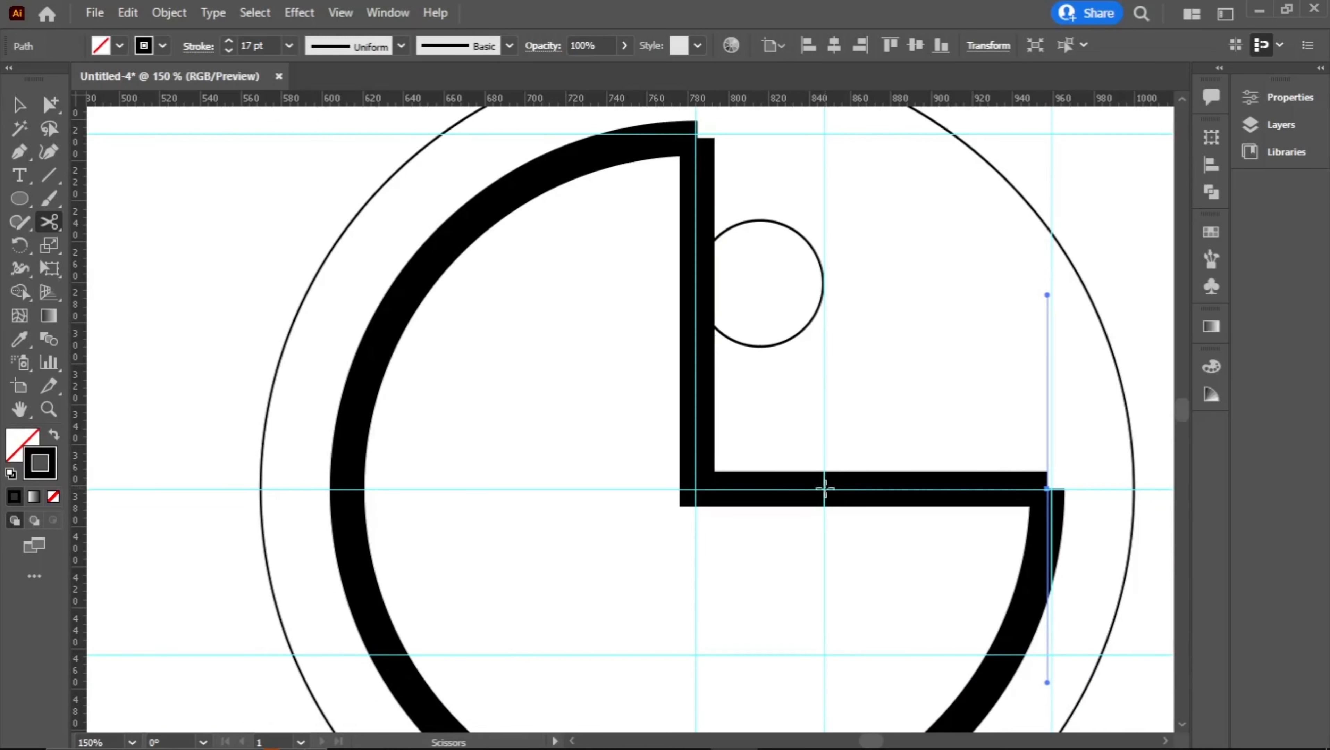
left_click(821, 489, "ctrl")
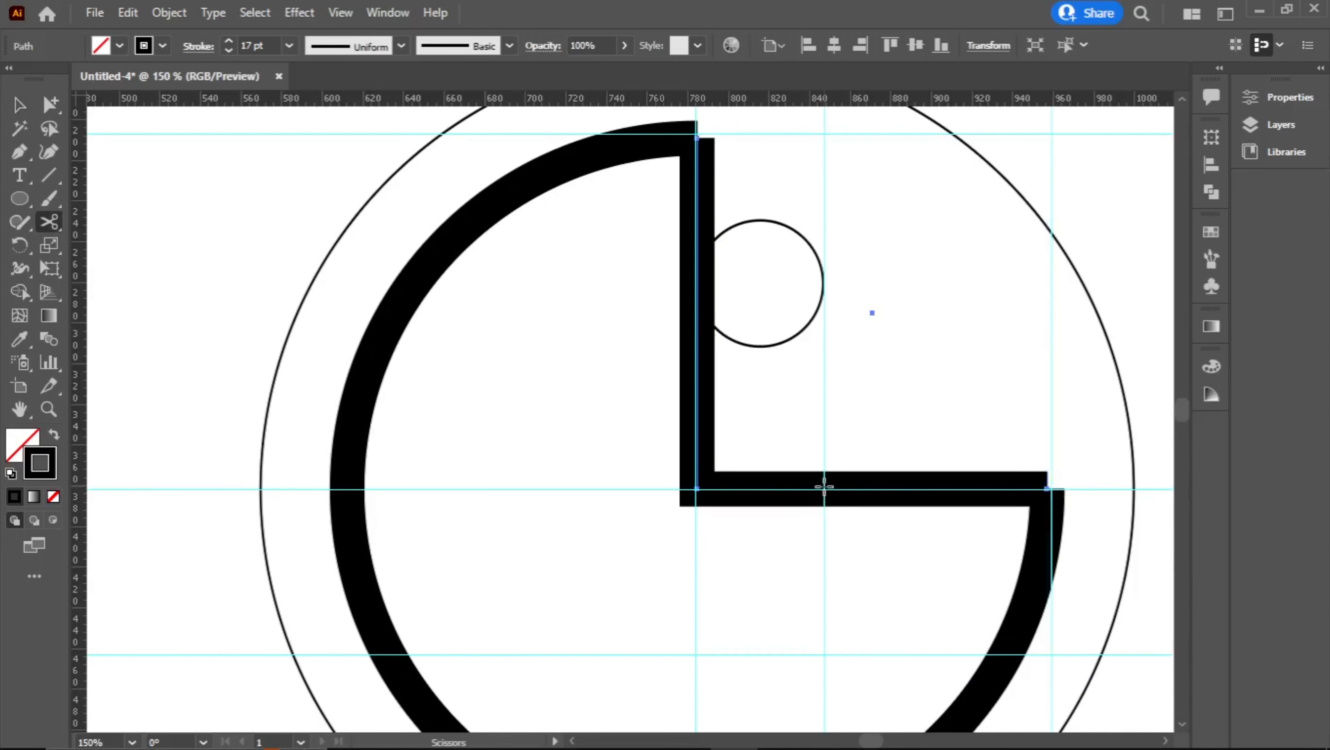
left_click(824, 489)
left_click_drag(770, 488, 760, 638)
left_click(856, 268)
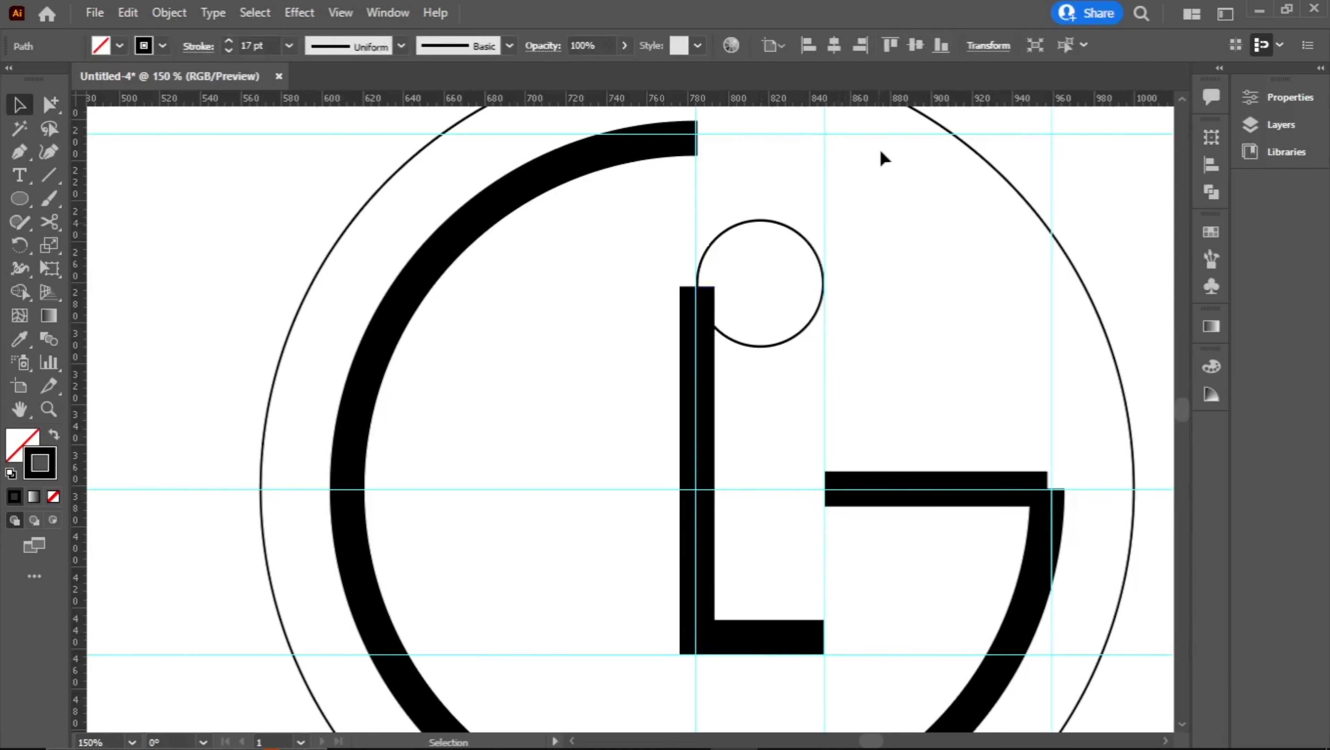
Add a horizontal guide at the top end of the L and move the small circle down just beneath it
left_click(860, 288)
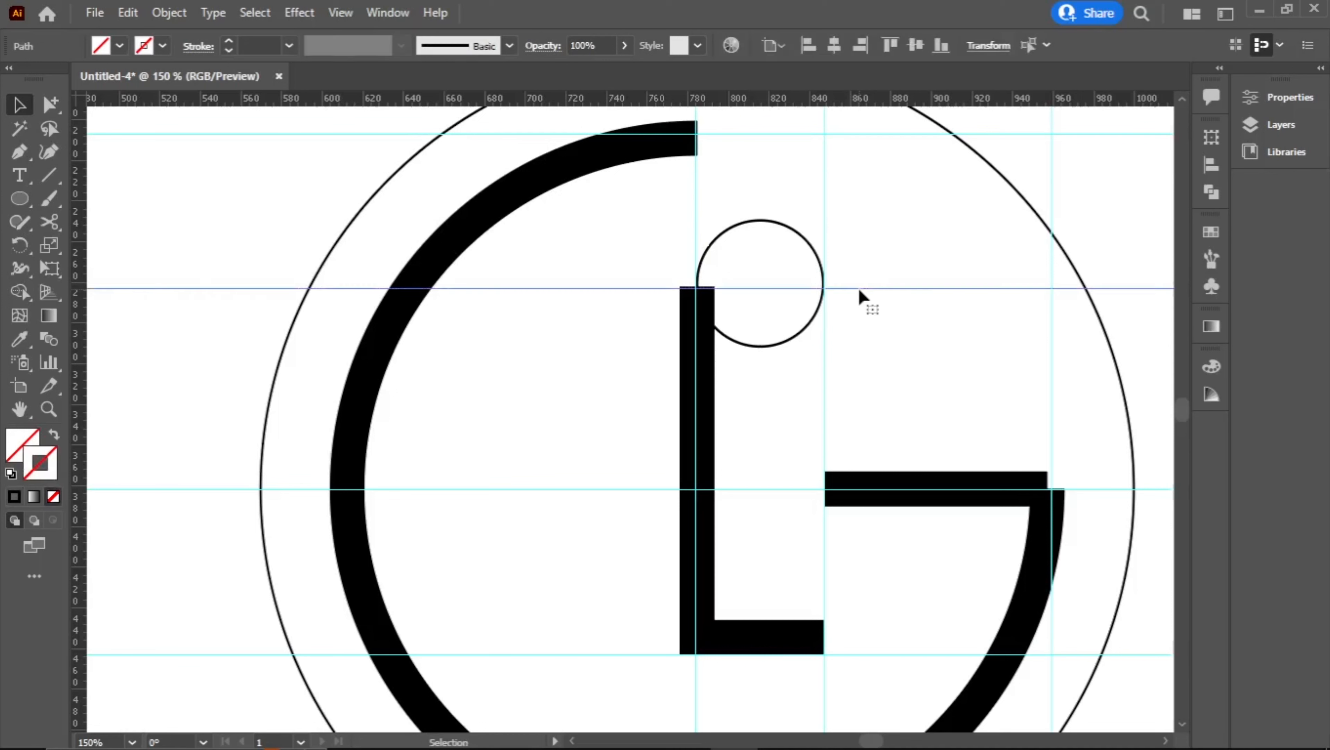
left_click(807, 325)
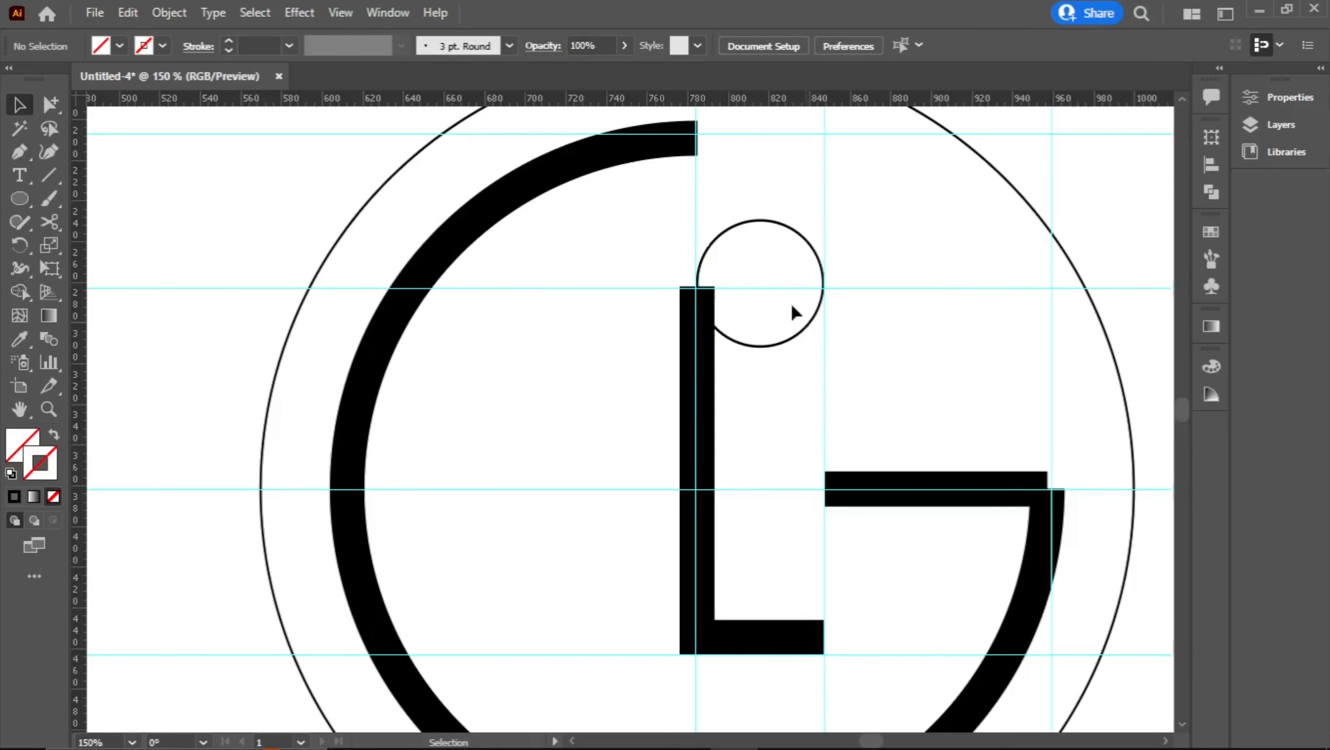
left_click(759, 347)
Copy the small circle leftward twice, edge to edge, and delete the original and the first copy, keeping only the leftmost circle
left_click_drag(763, 286, 633, 357)
key("ctrl+d")
left_click(666, 323)
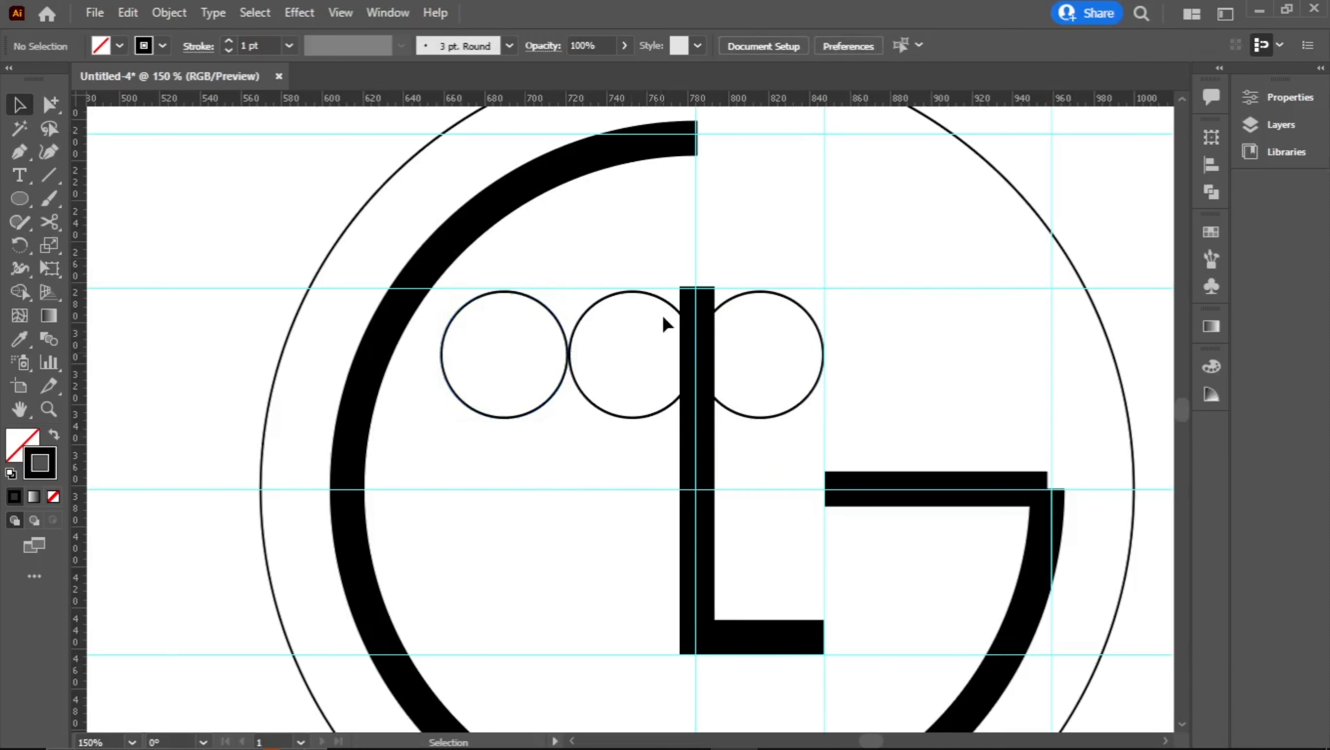
left_click(659, 297)
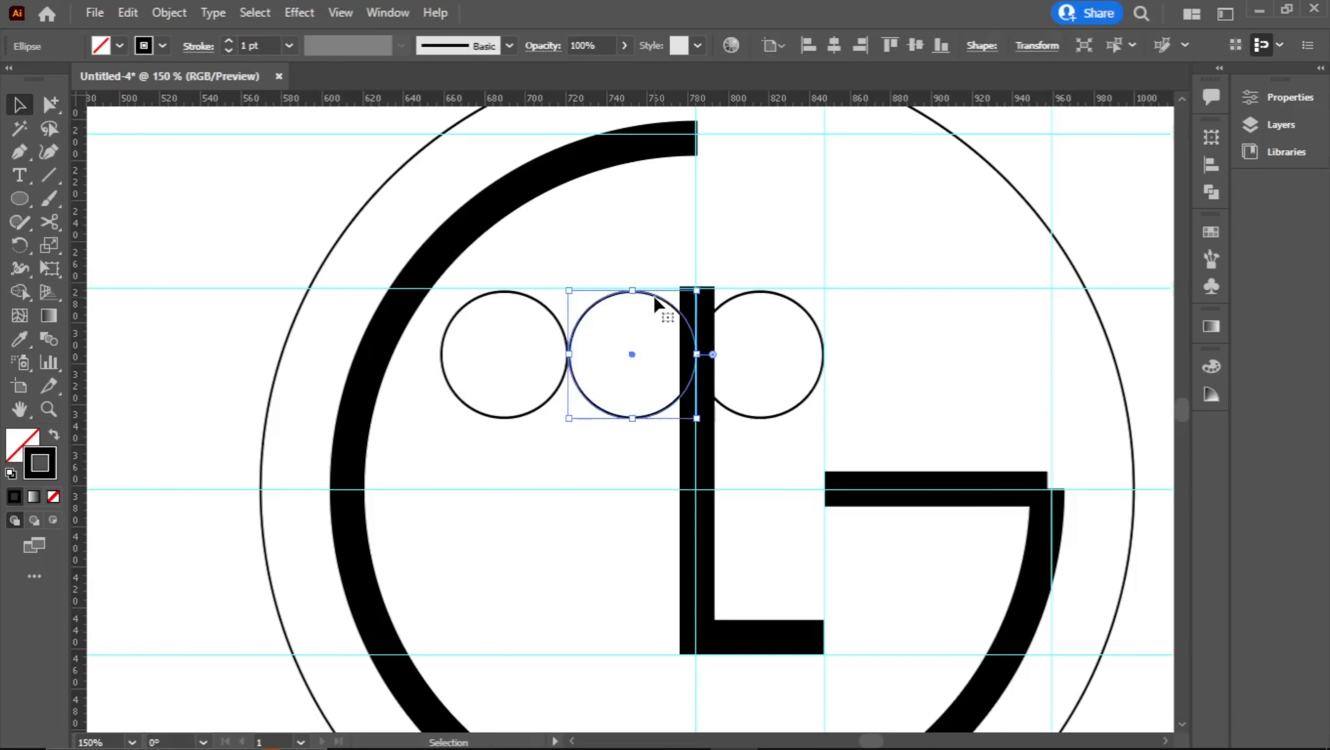
key("Delete")
left_click(761, 292)
key("Delete")
scroll(903, 369, "down", 1)
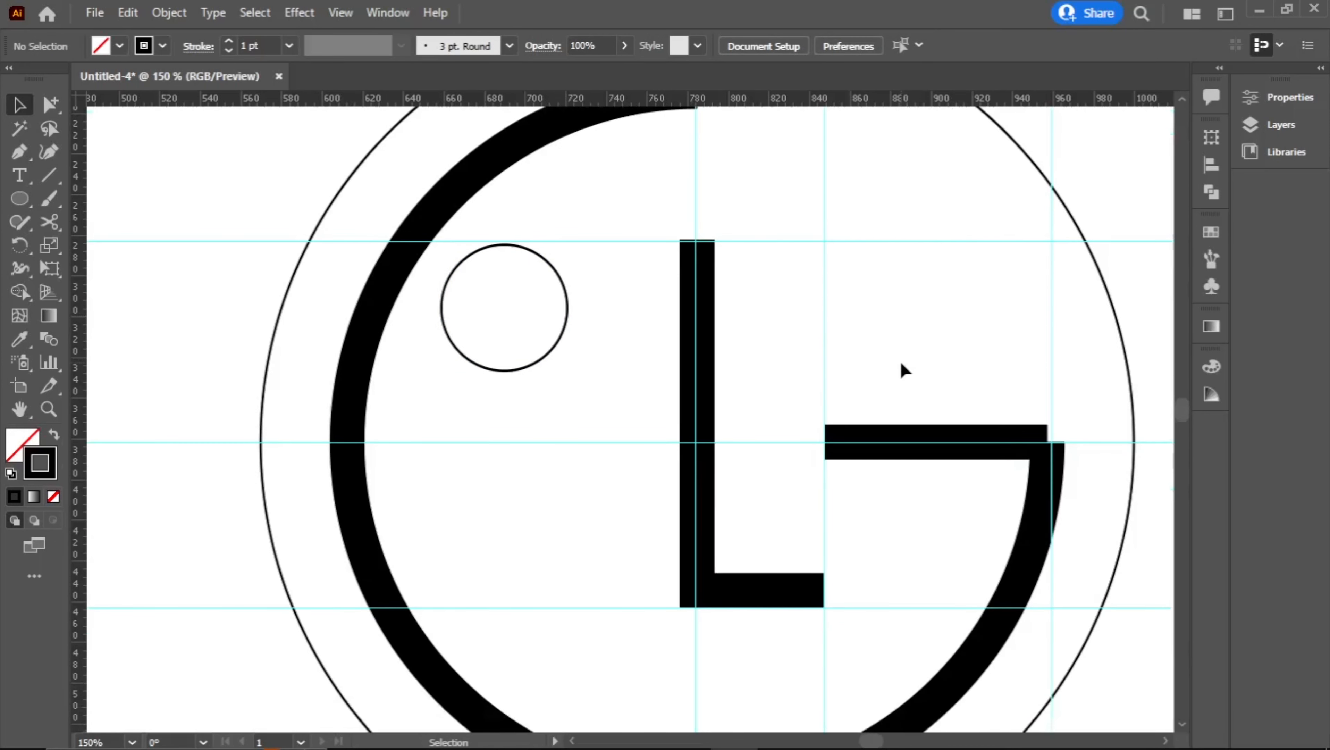
Join the G's horizontal bar to the ring arc so they form one path with a closed corner
key("ctrl+0")
left_click(842, 406)
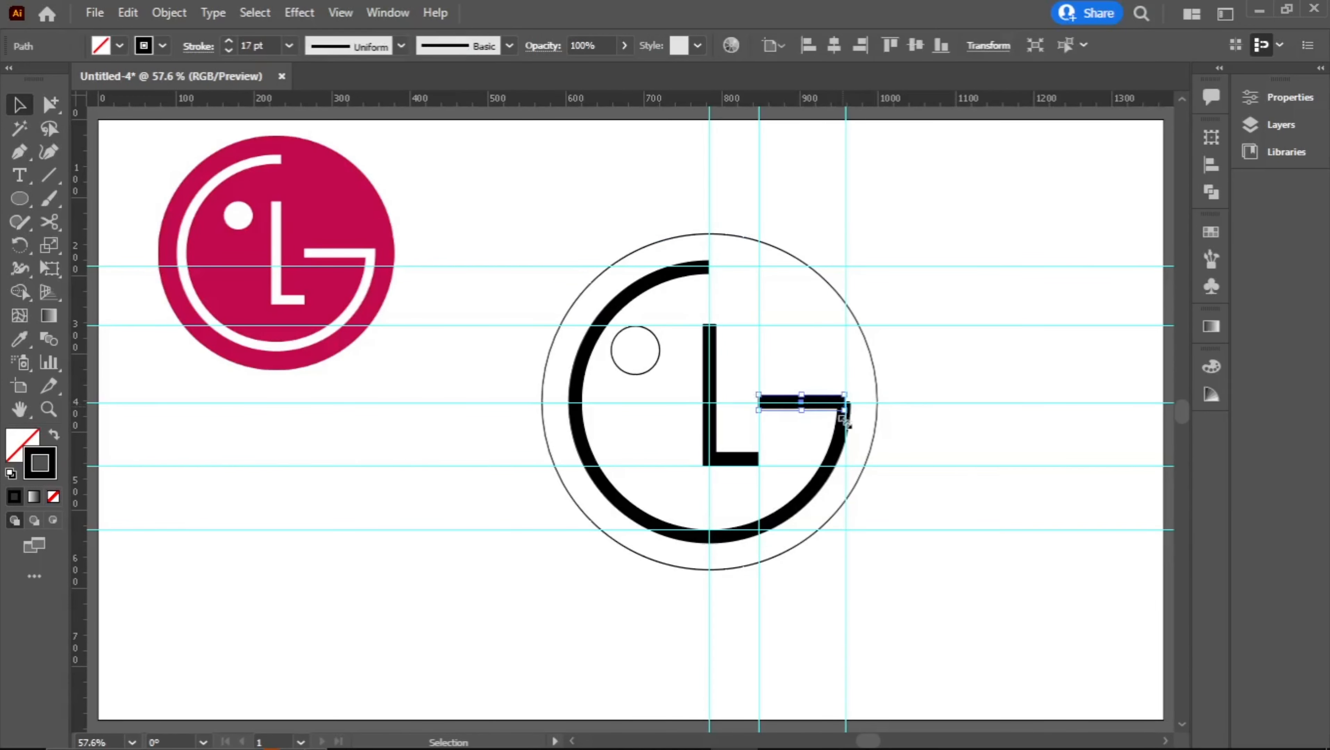
left_click(842, 433, "shift")
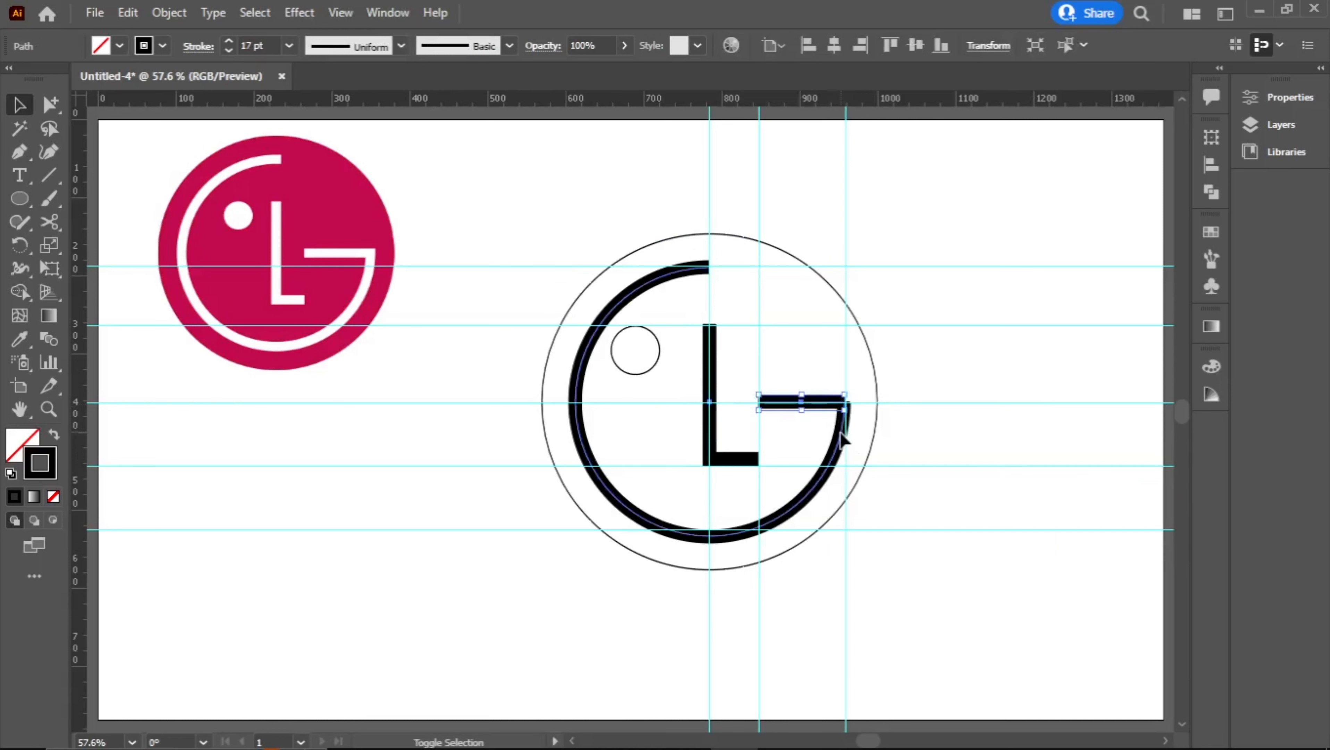
right_click(839, 405)
left_click(51, 103)
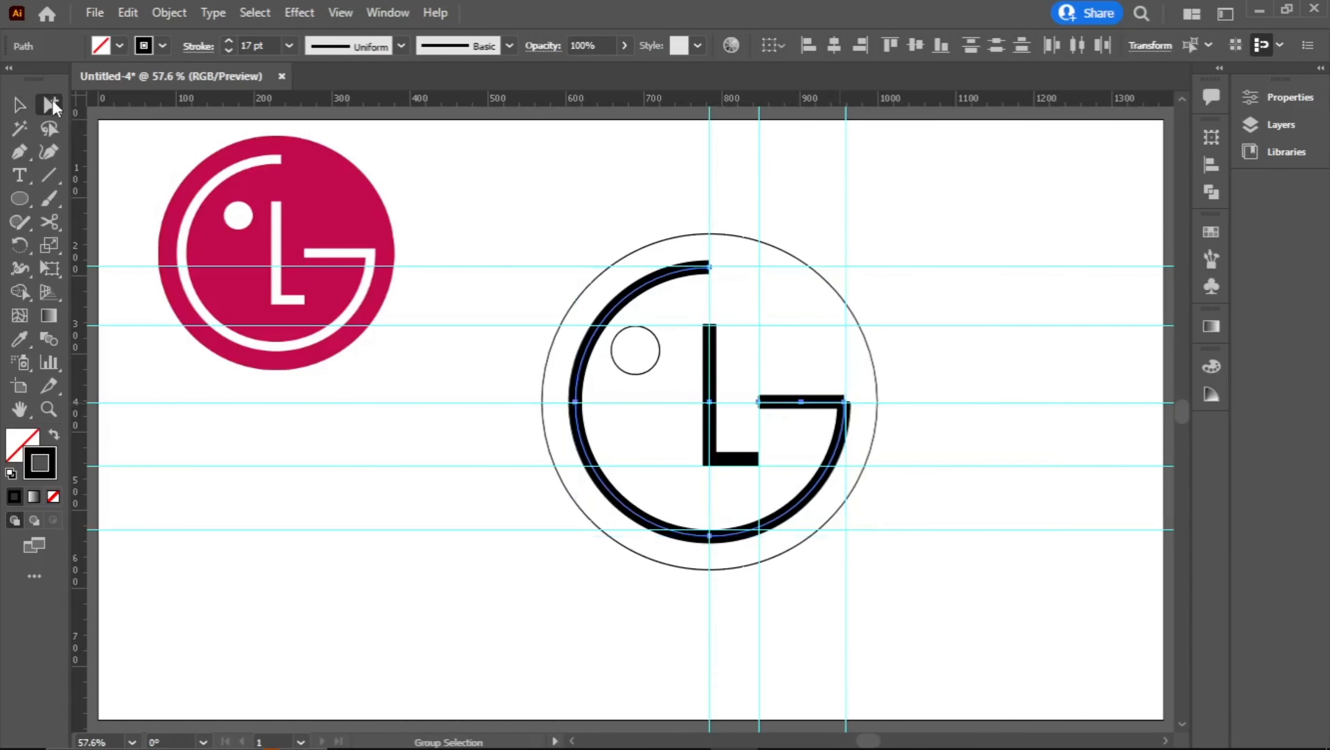
right_click(849, 406)
left_click(888, 482)
left_click(950, 386)
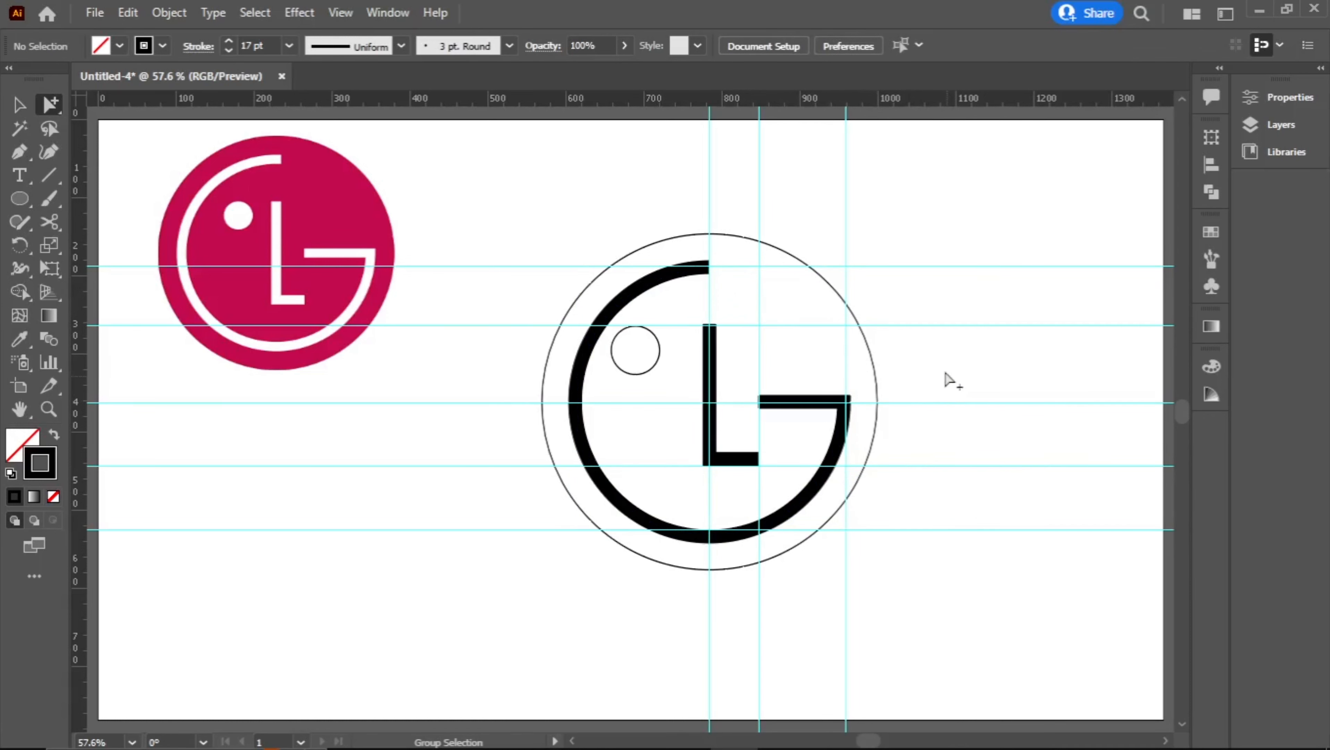
Fill the small circle beside the L with black
key("v")
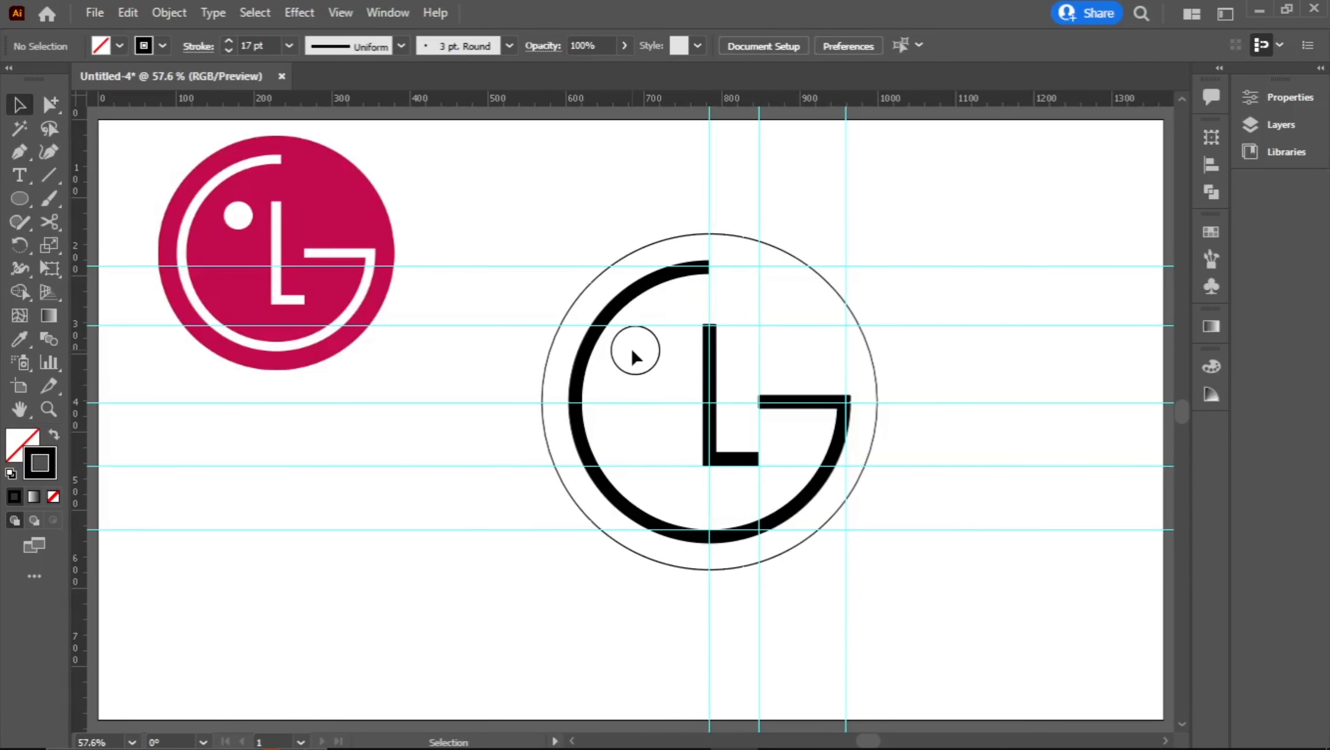
left_click(1281, 98)
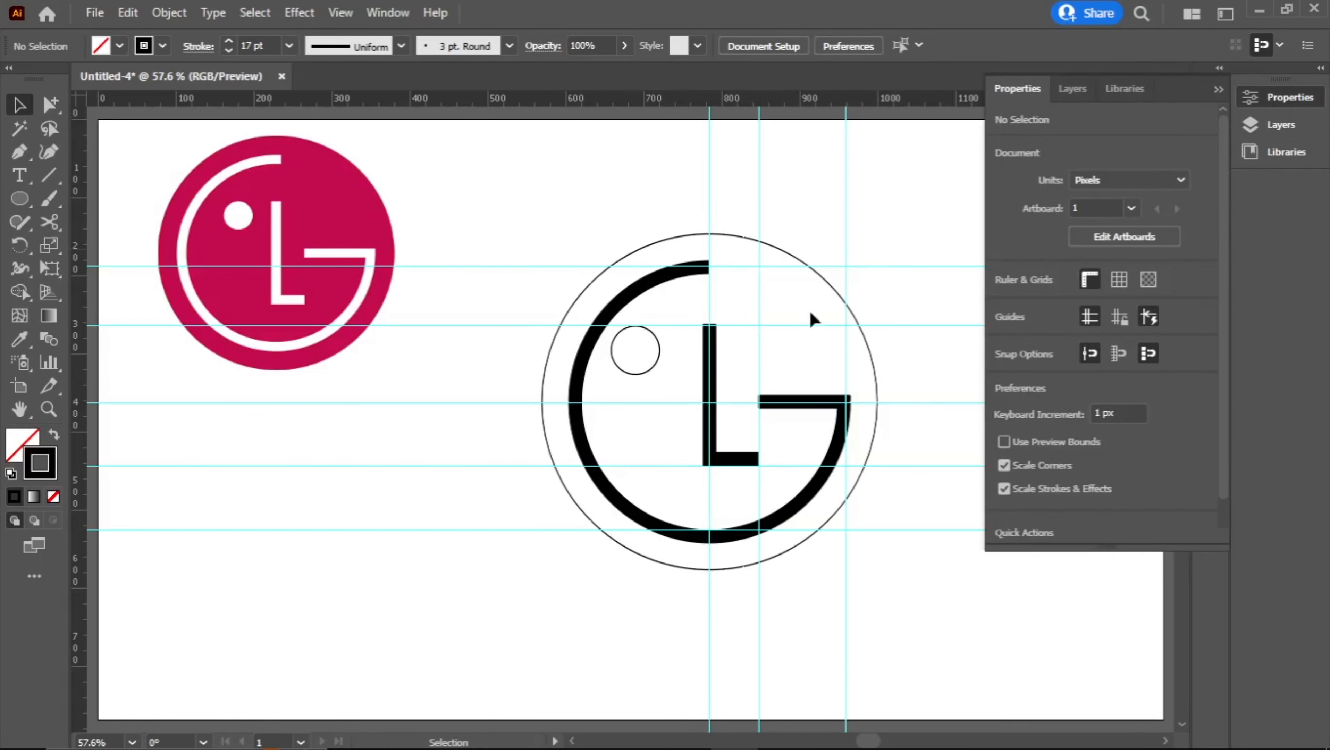
left_click(659, 358)
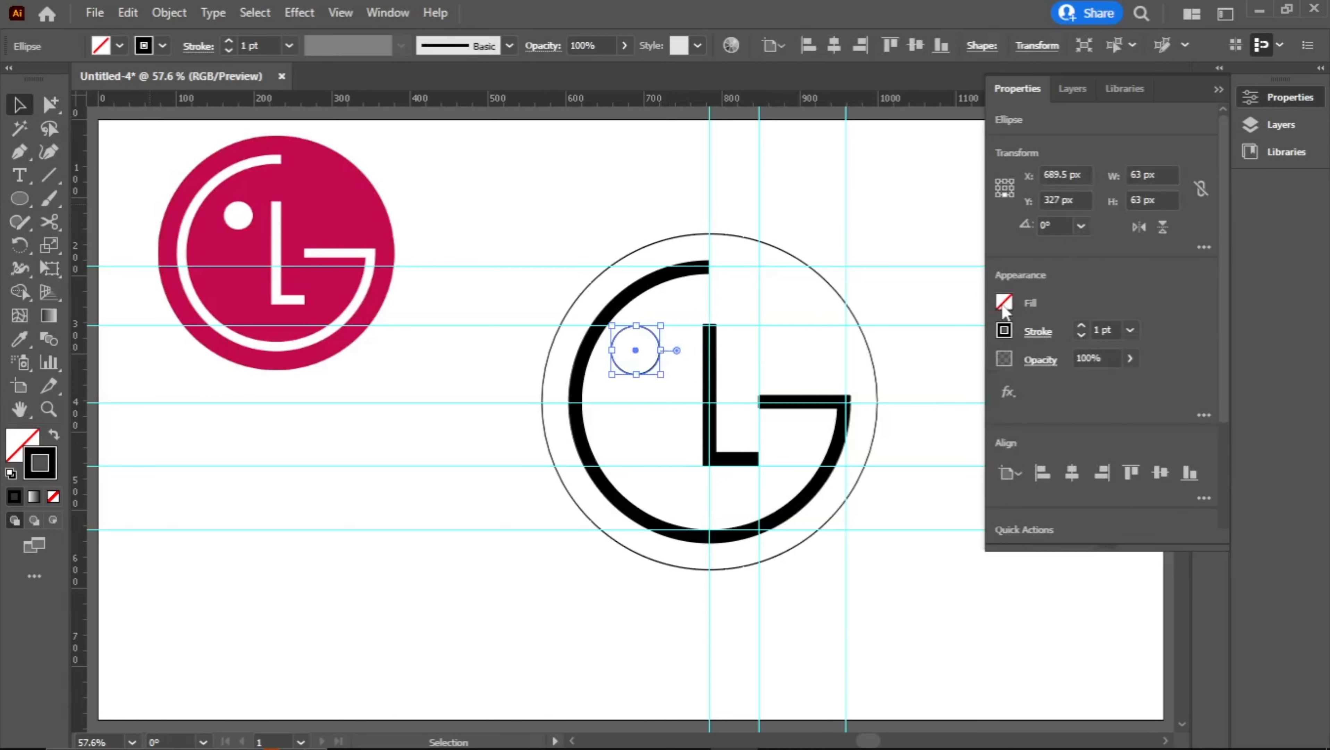
left_click(1003, 304)
left_click(833, 371)
left_click(1213, 91)
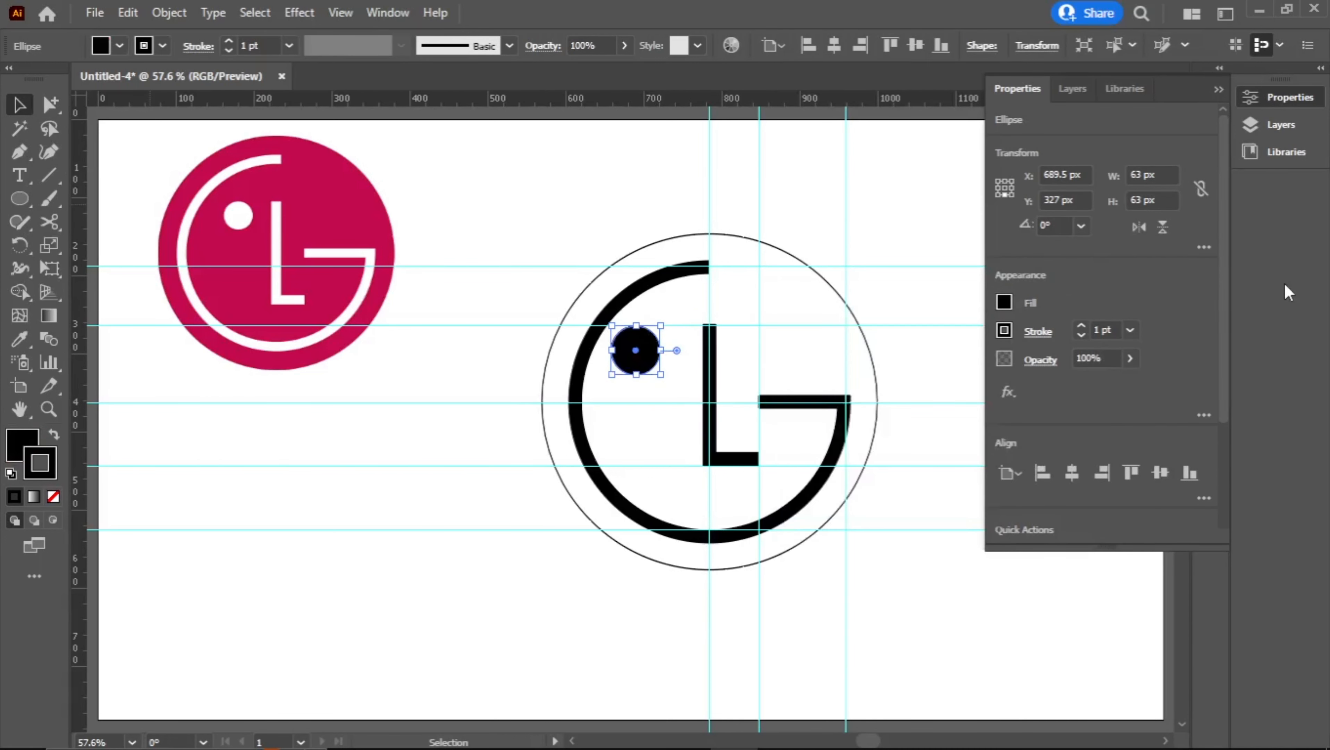
left_click(945, 226)
left_click(1218, 90)
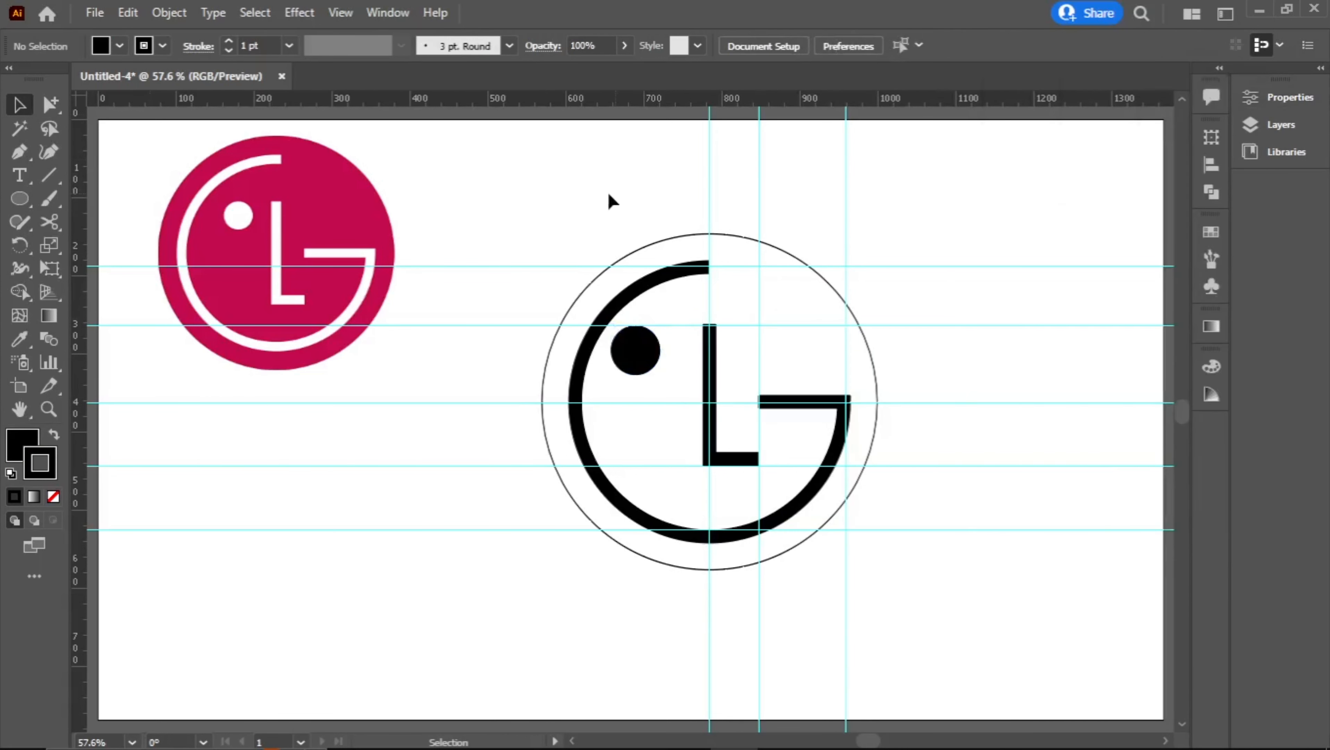
Hide all guides around the logo artwork
left_click_drag(546, 181, 930, 580)
left_click(590, 205)
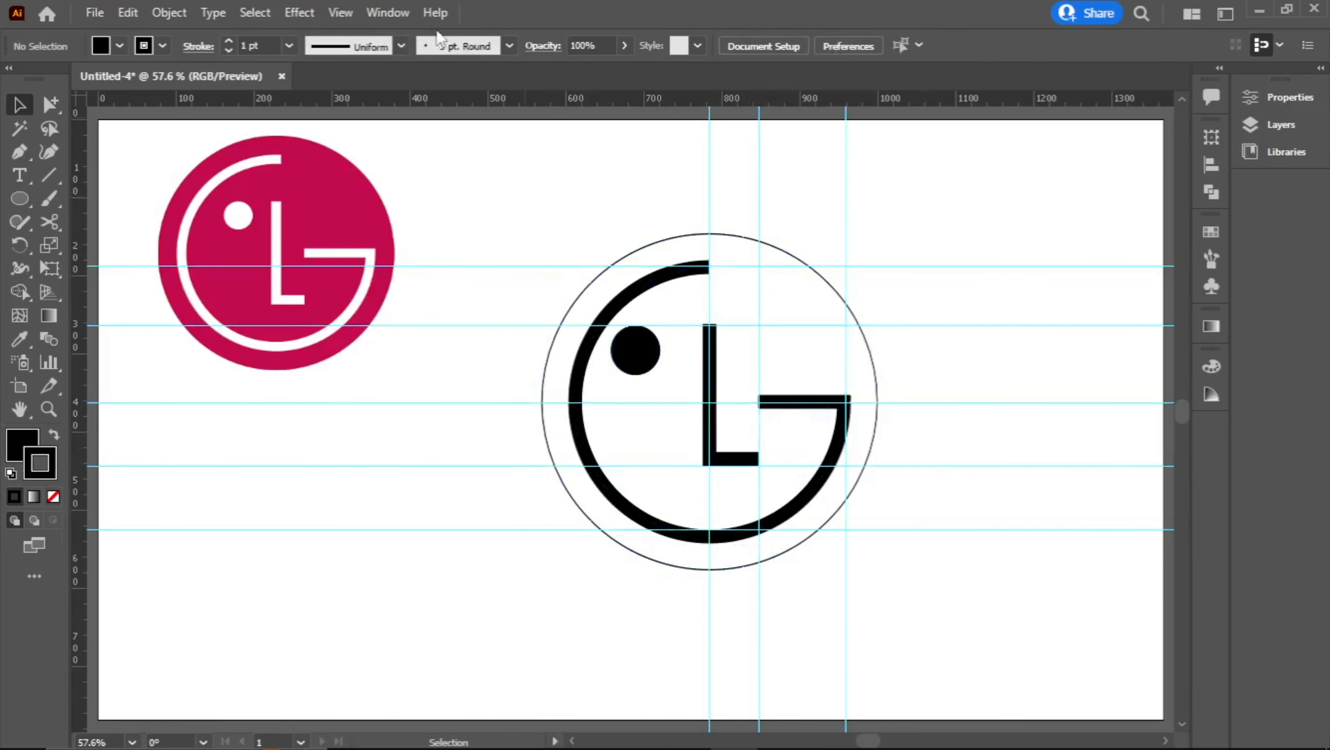
left_click(341, 12)
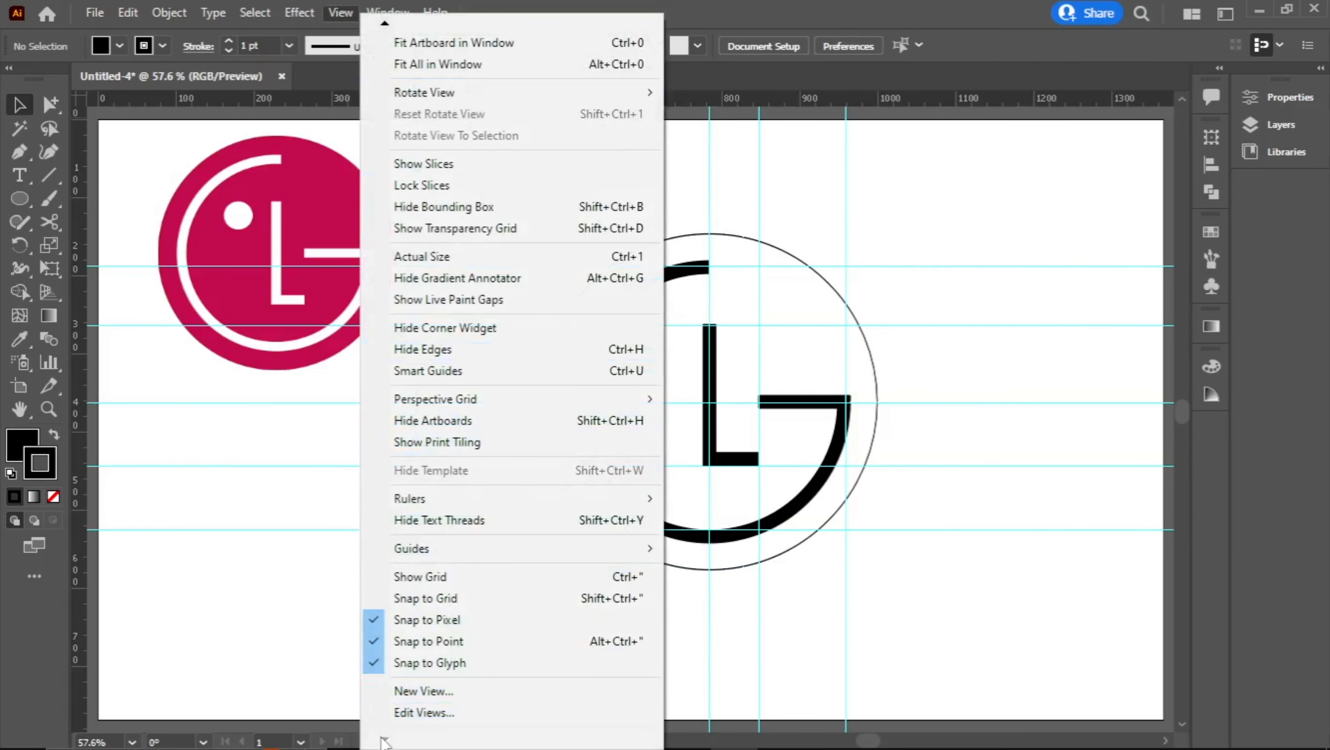
mouse_move(525, 548)
left_click(693, 548)
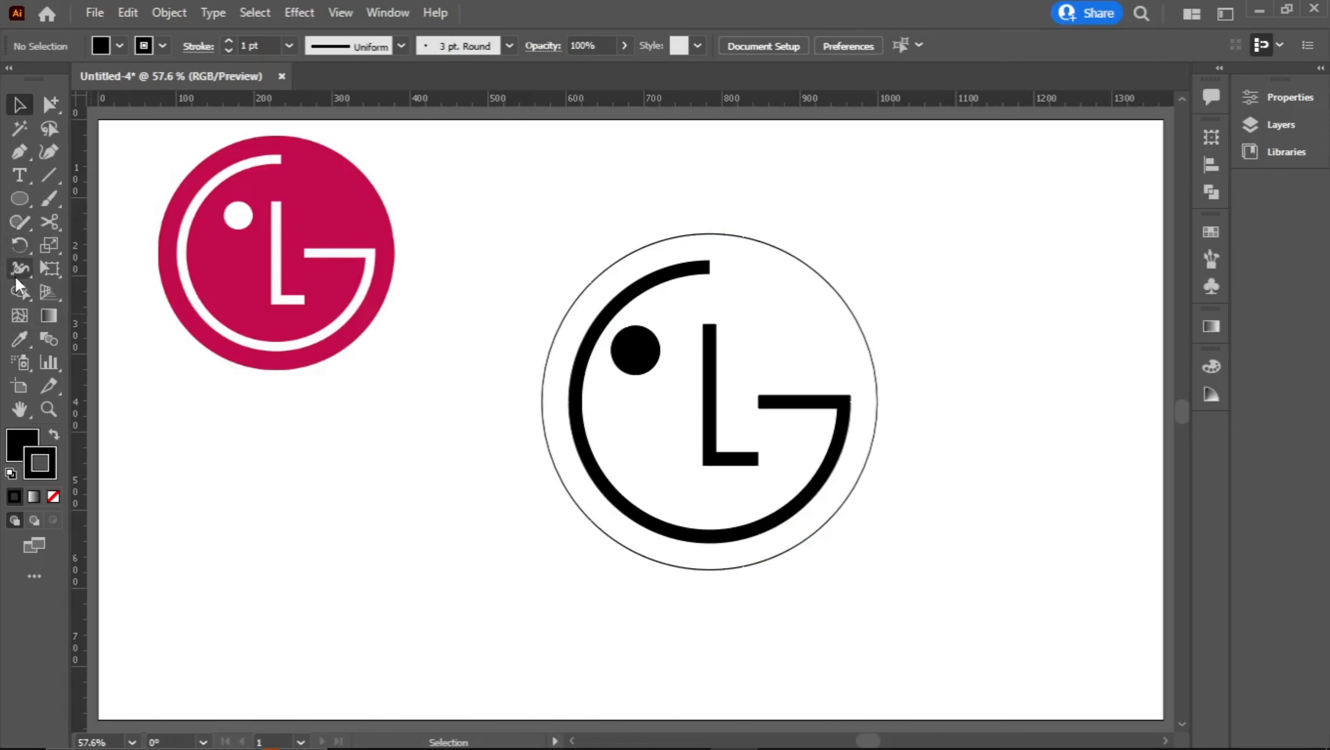
Colour the large outer circle with the crimson fill sampled from the reference logo, leaving it without a stroke
left_click(20, 338)
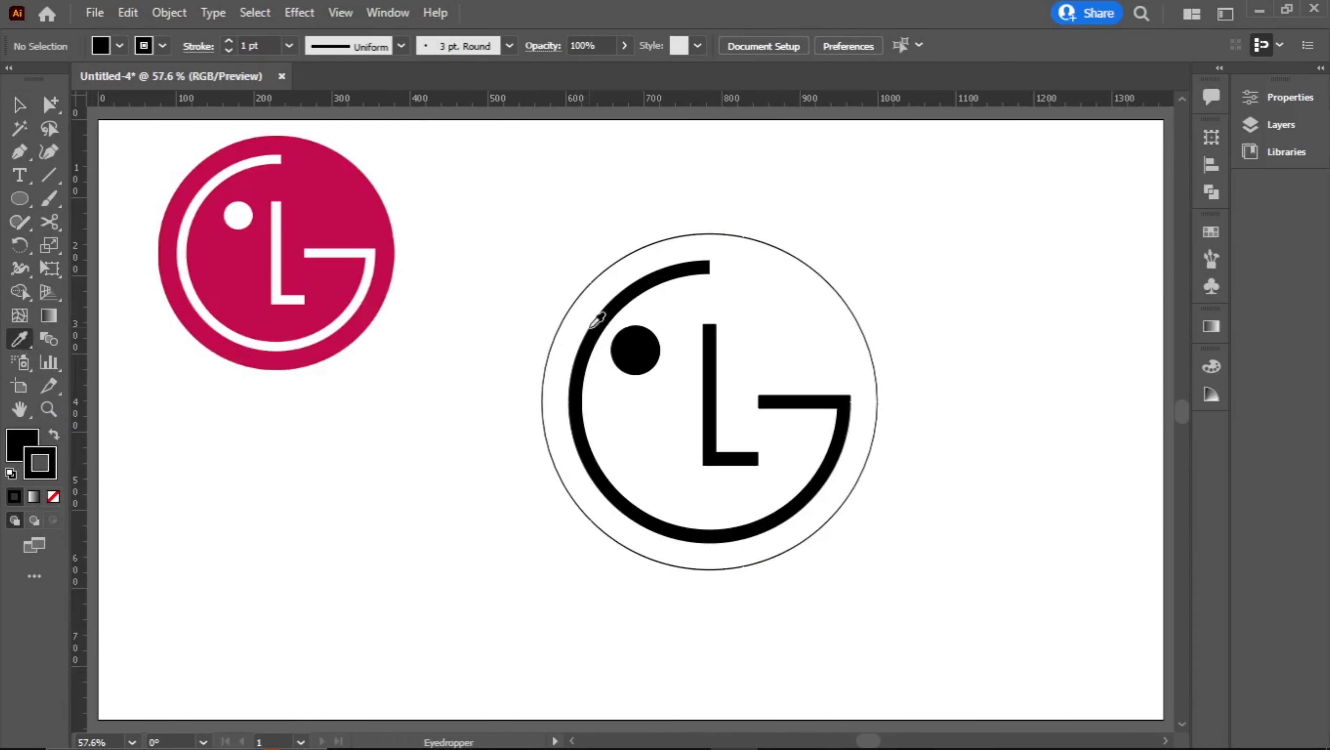
left_click(638, 252, "ctrl")
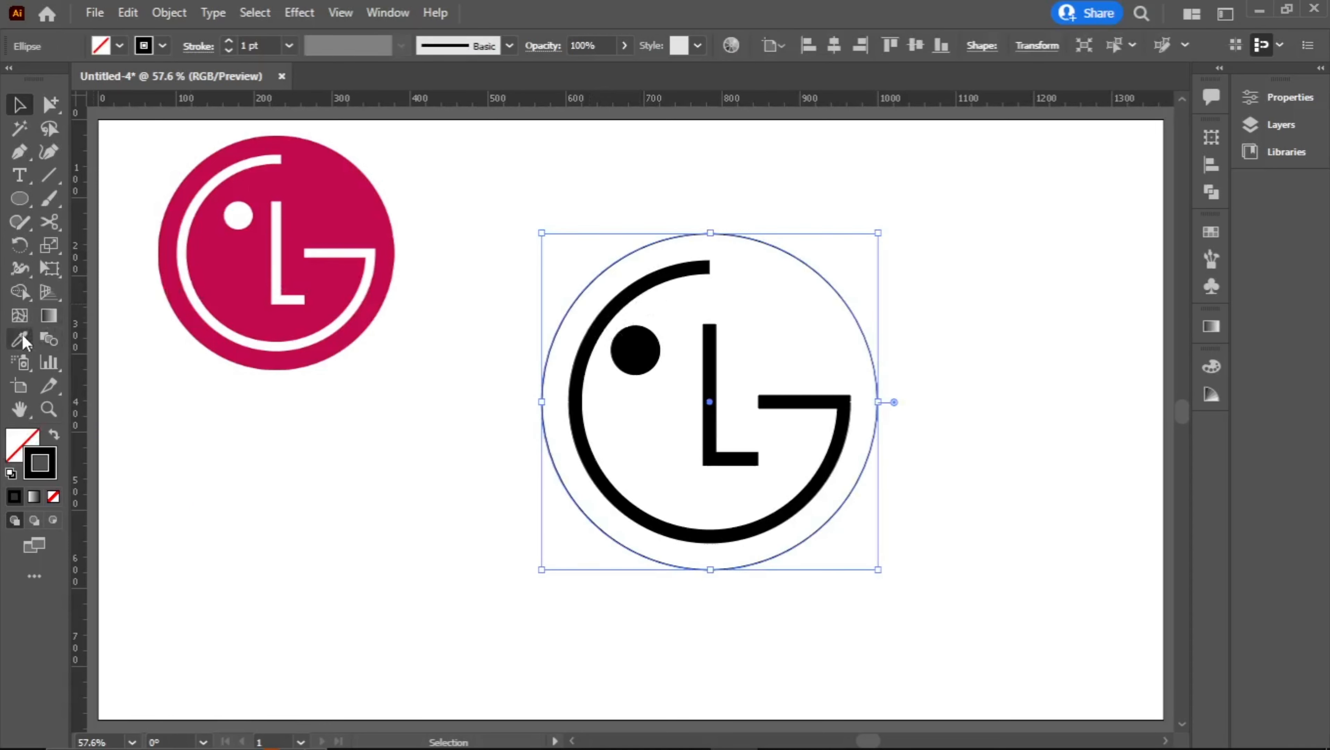
left_click(227, 236)
key("v")
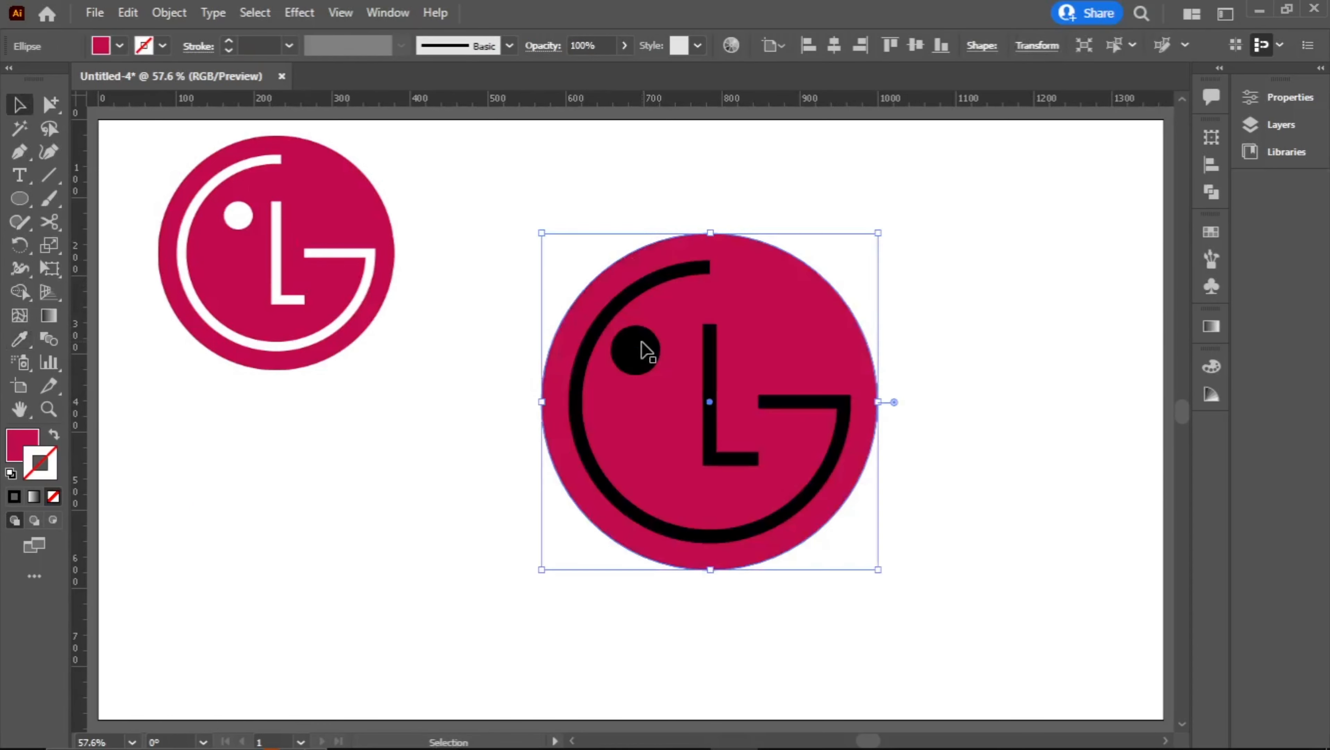
Change the fill of the small circle beside the L to white
left_click(641, 345)
left_click(1284, 105)
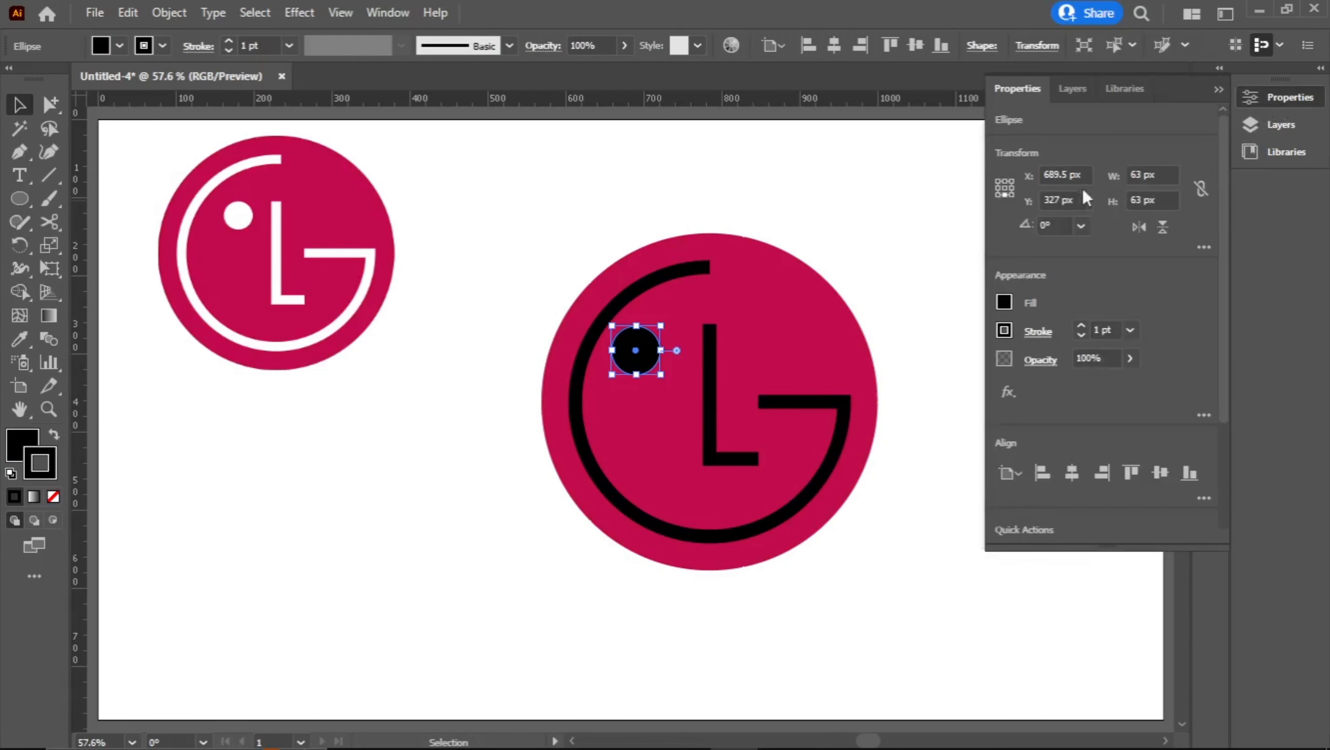
left_click(1004, 302)
left_click(814, 364)
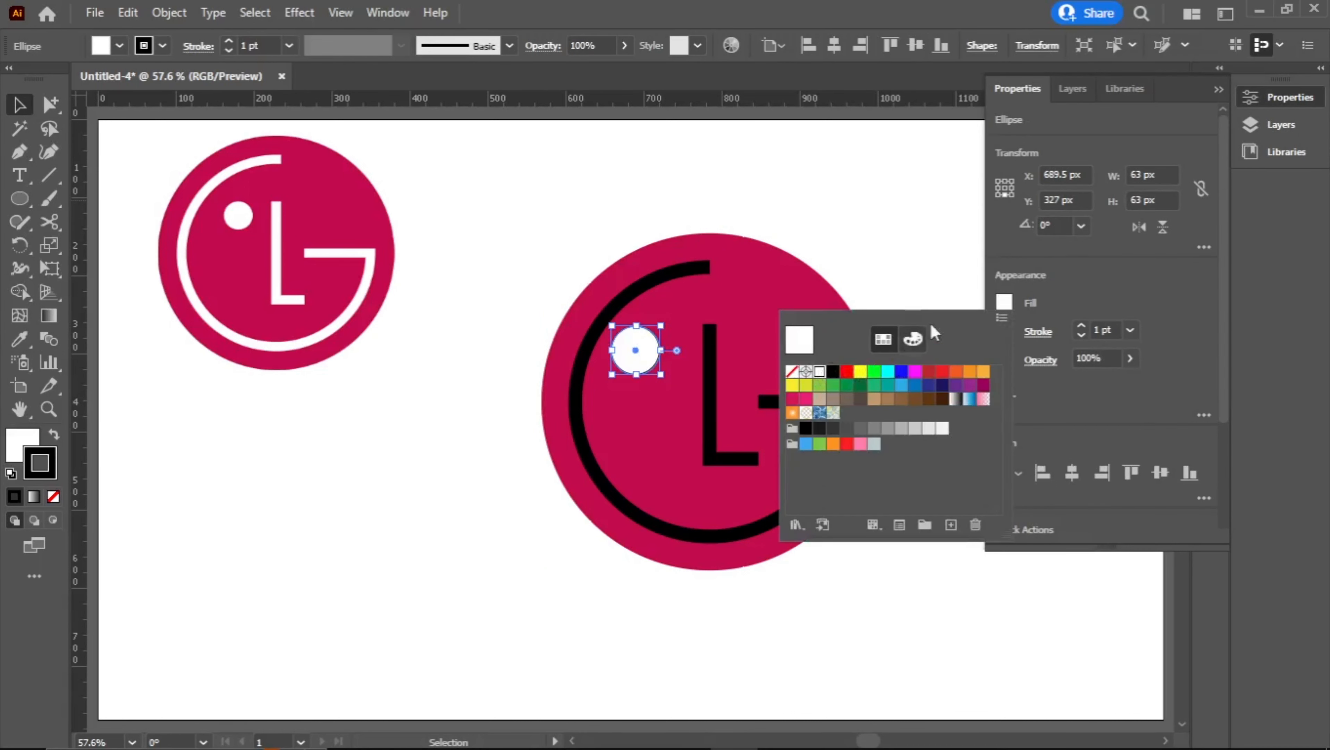
left_click(1297, 269)
Give the joined ring and G-bar path a white stroke and no fill
left_click(839, 403)
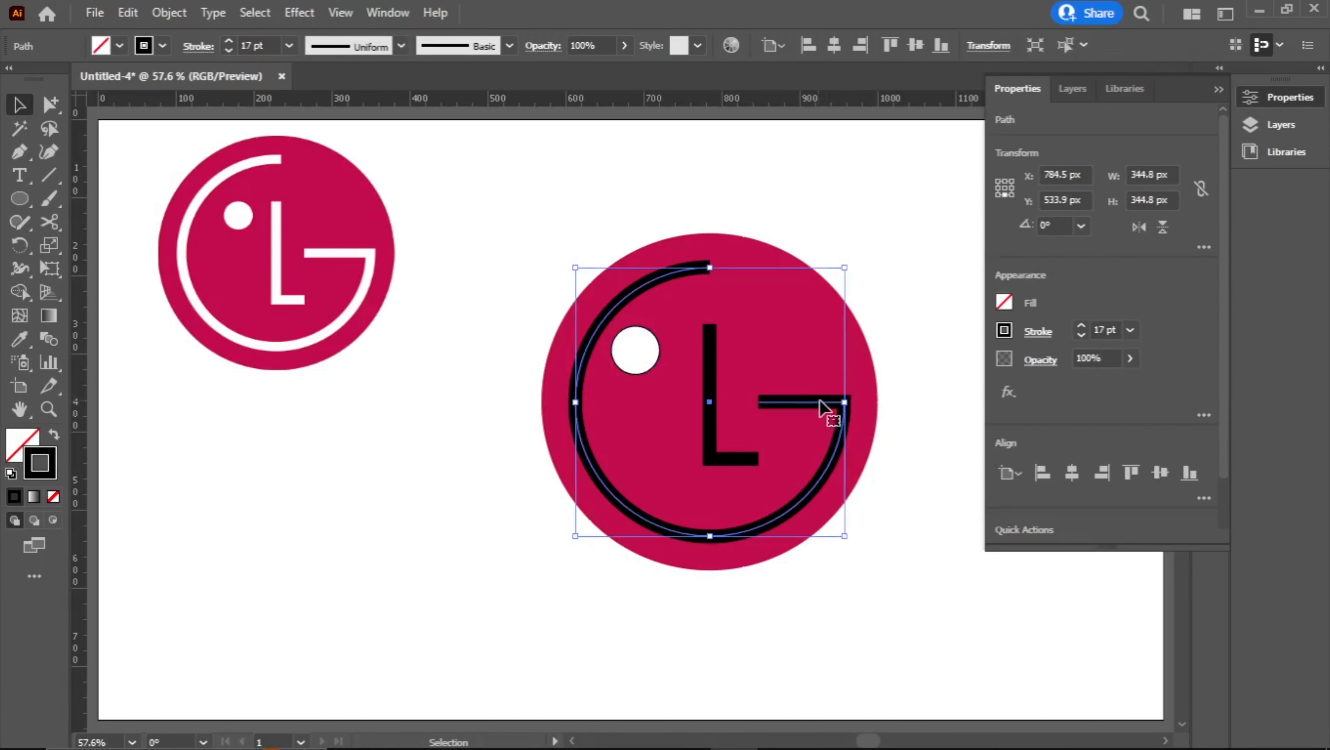
left_click(1005, 302)
left_click(820, 371)
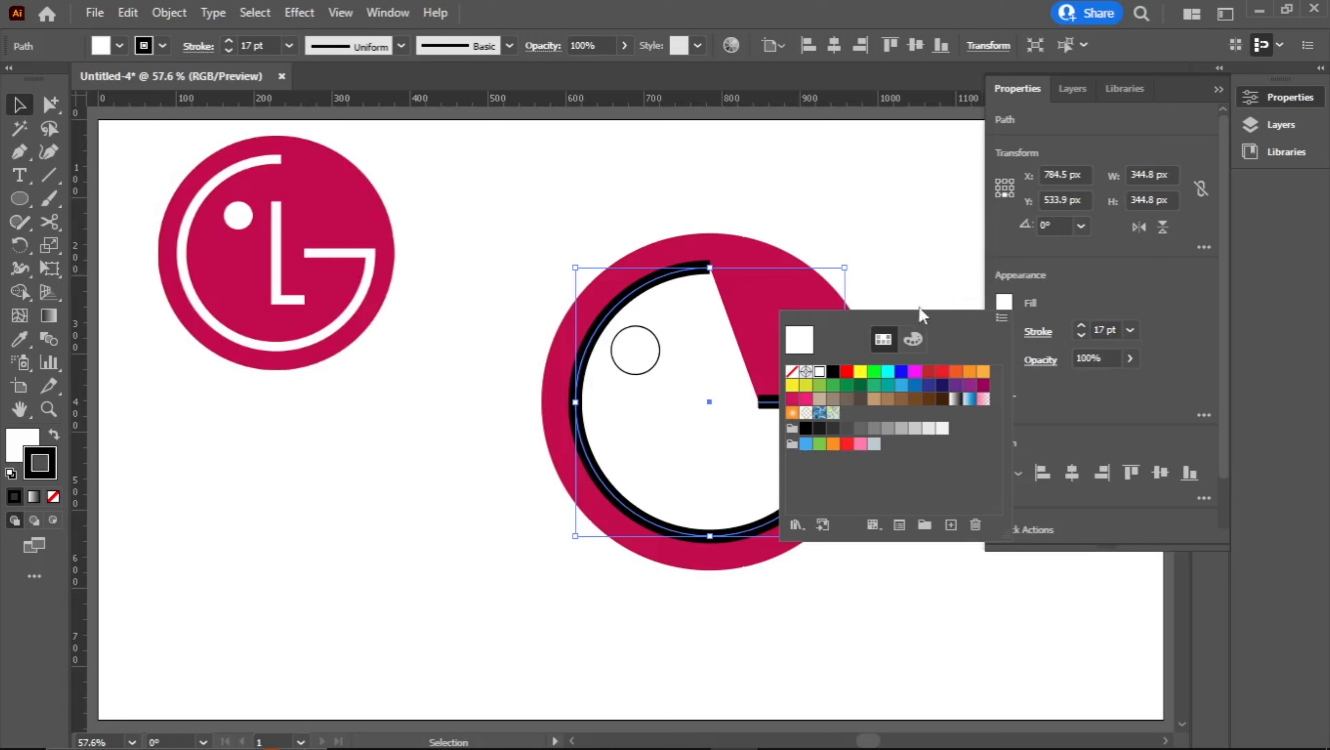
left_click(792, 371)
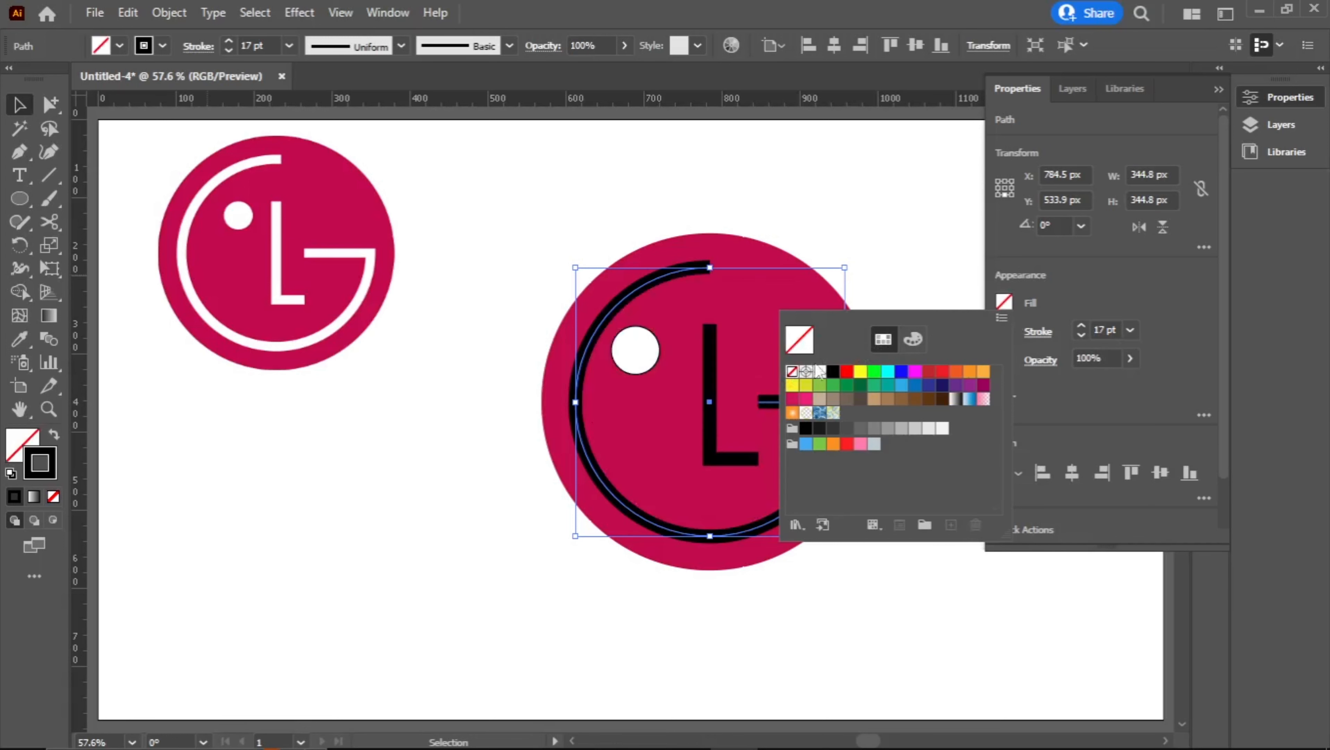
left_click(1089, 273)
left_click(1004, 330)
left_click(820, 400)
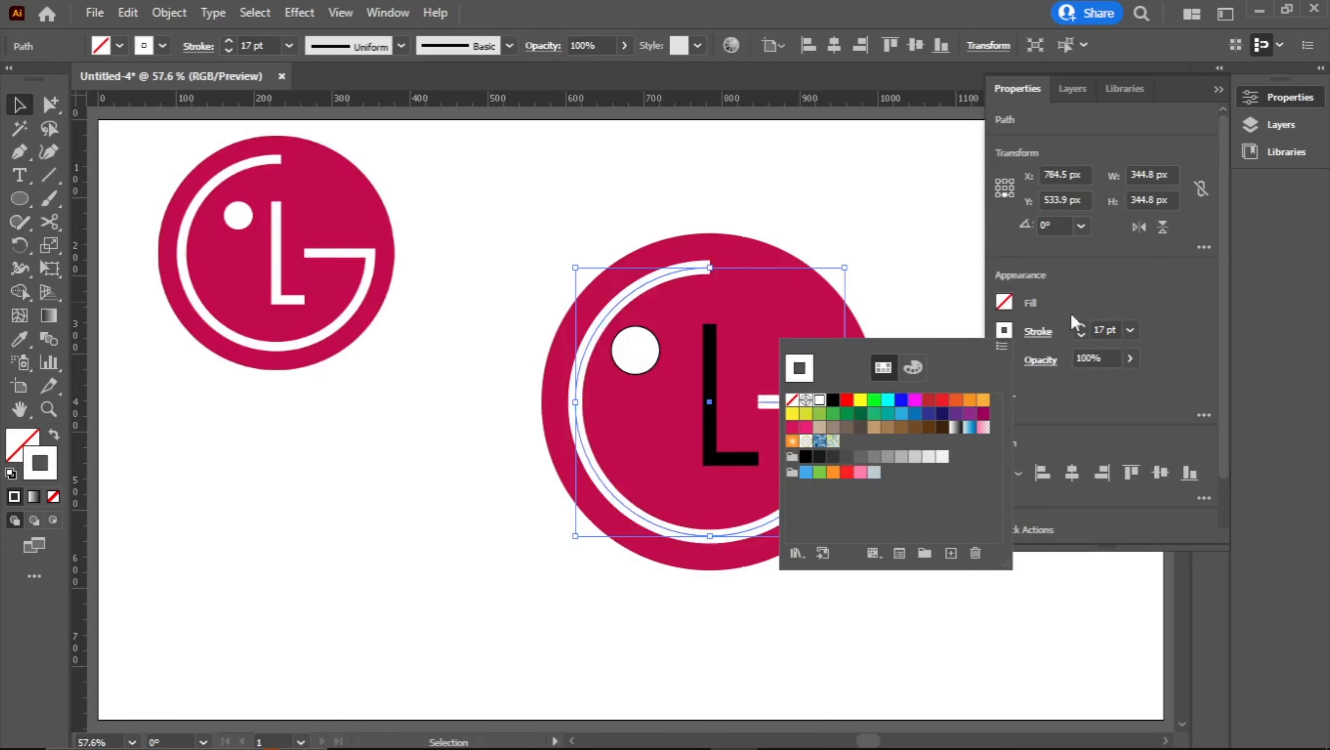
left_click(1291, 312)
Set the stroke of the L path to white and deselect it
left_click(743, 444)
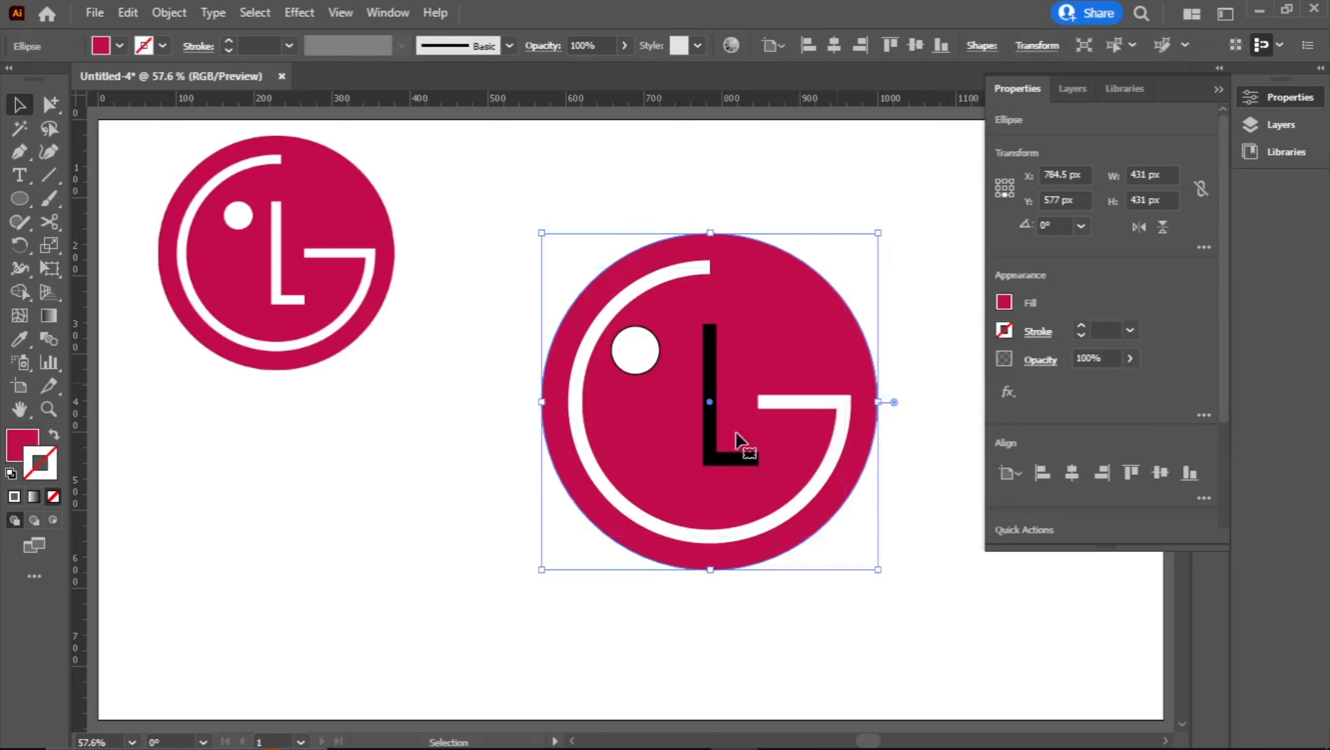
left_click(716, 457)
left_click(1003, 331)
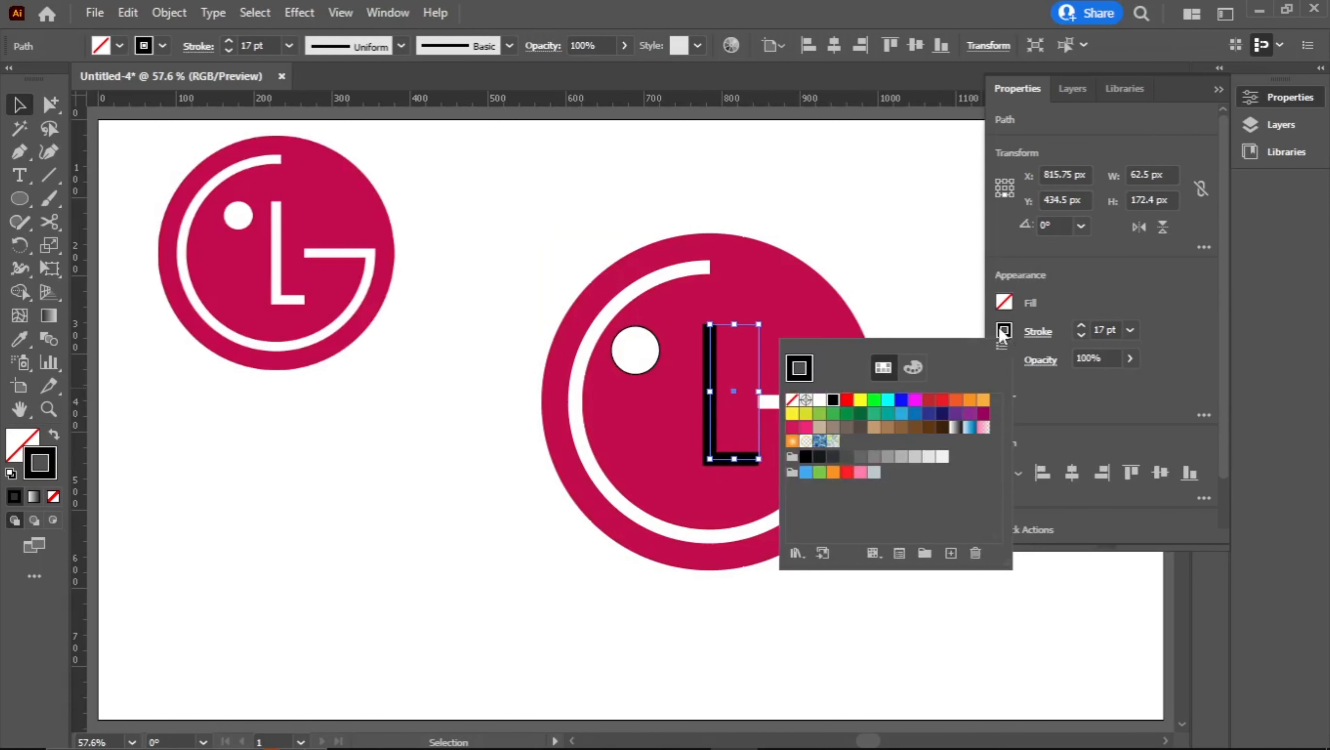
left_click(820, 402)
left_click(1219, 90)
left_click(1016, 243)
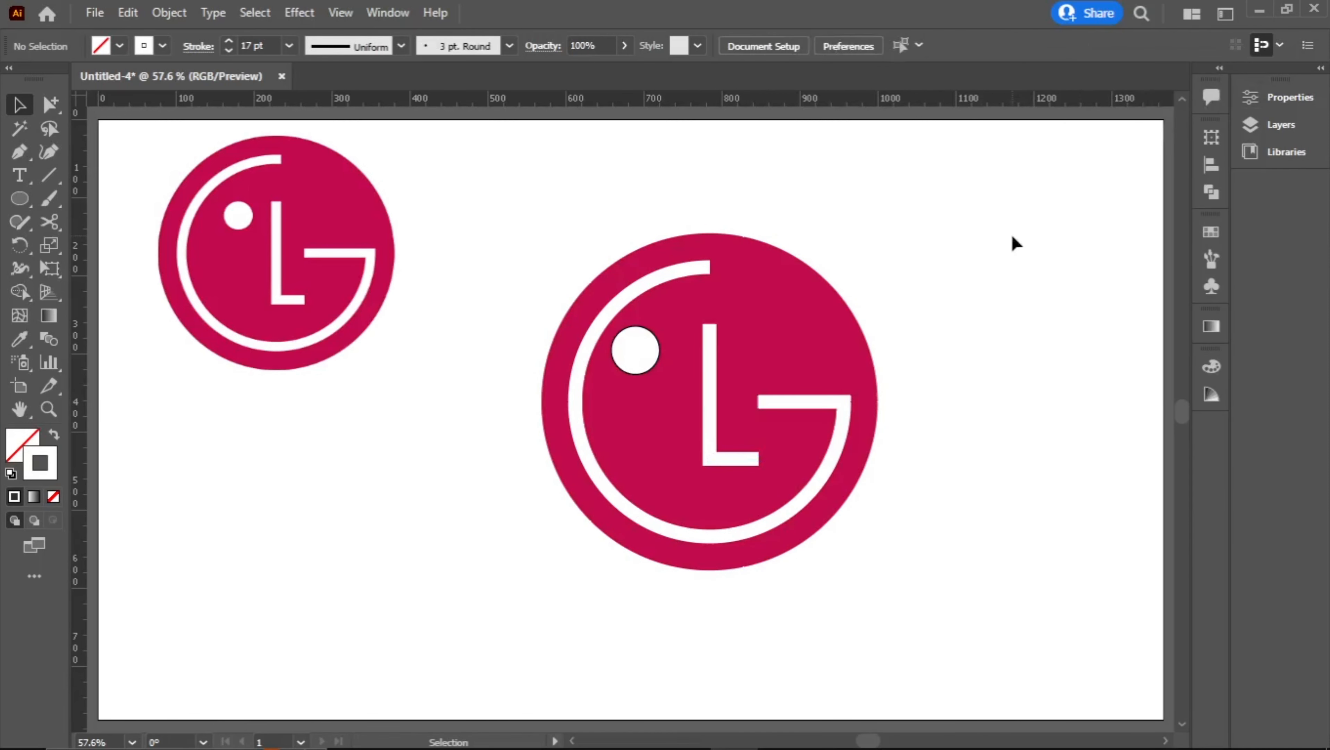
left_click_drag(533, 211, 937, 585)
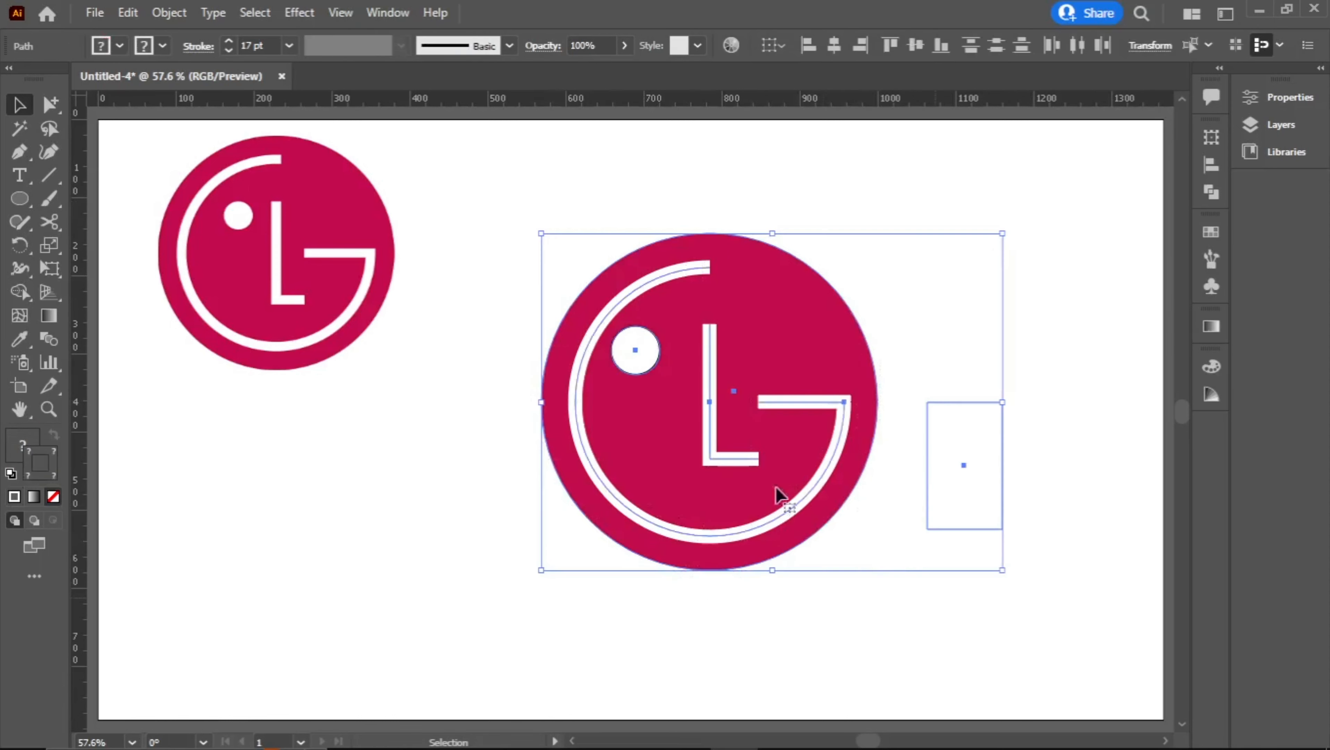
left_click(901, 163)
Remove the black stroke from the small white circle beside the L
left_click(653, 347)
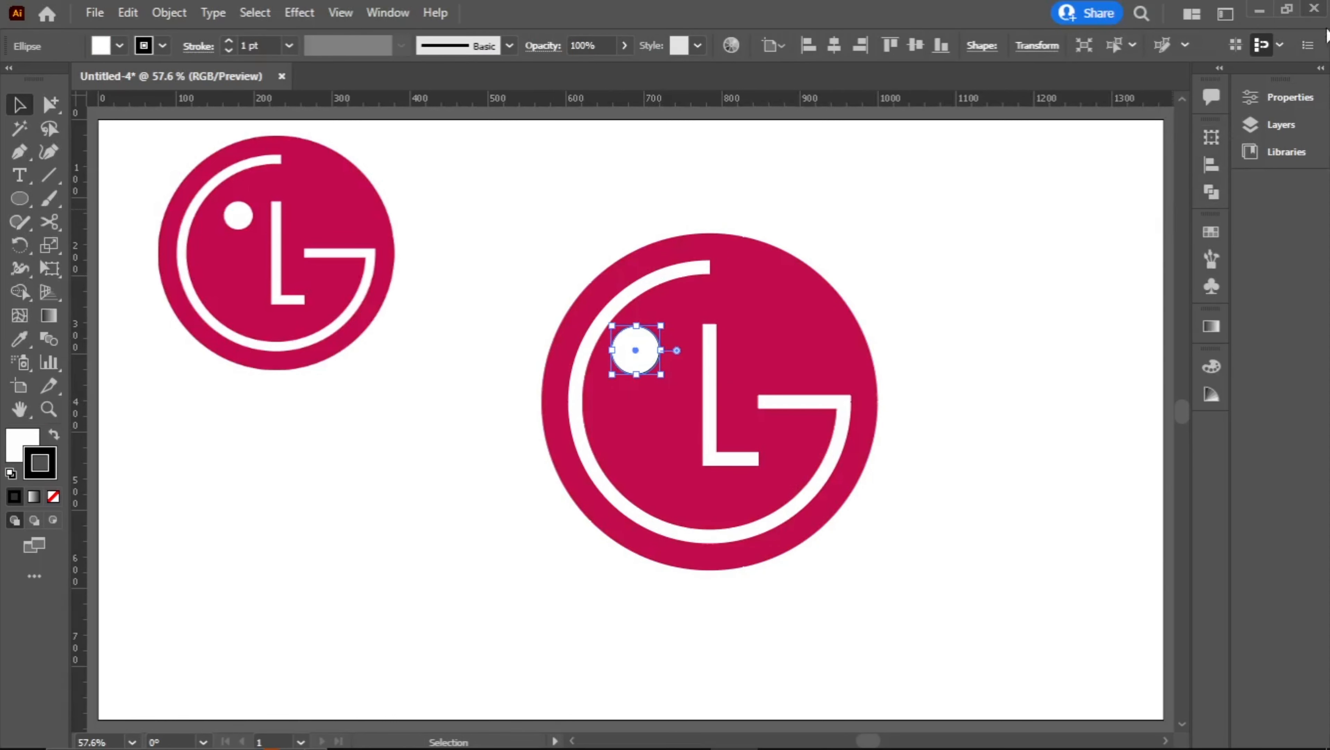
left_click(1281, 97)
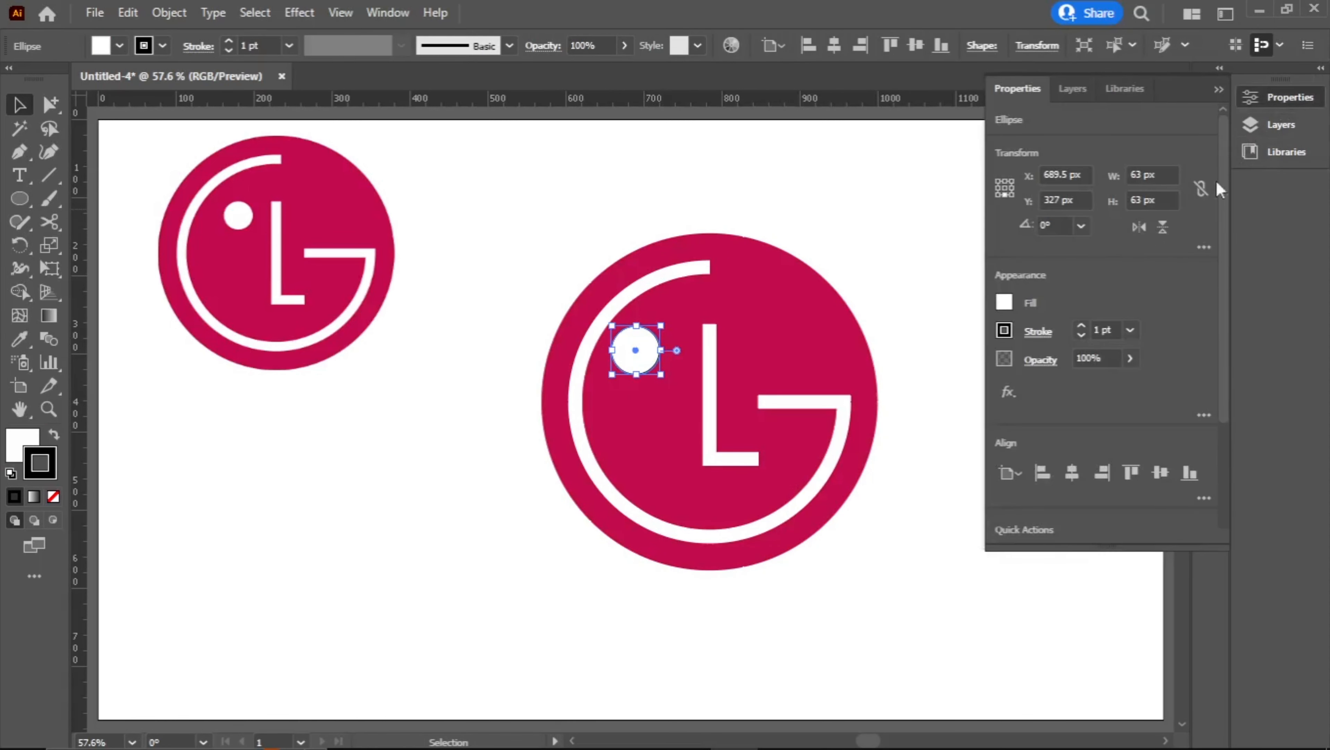
left_click(1005, 330)
left_click(795, 402)
left_click(1249, 284)
left_click(964, 309)
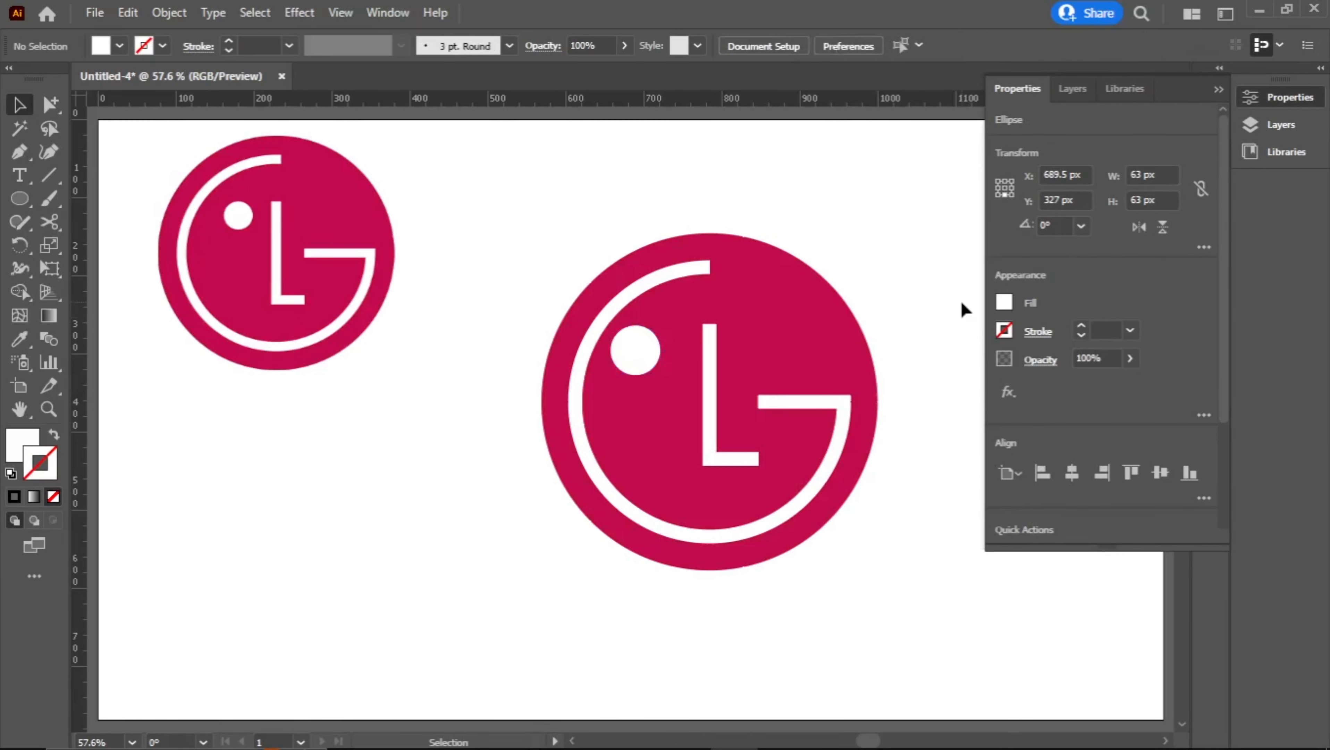
left_click(1216, 90)
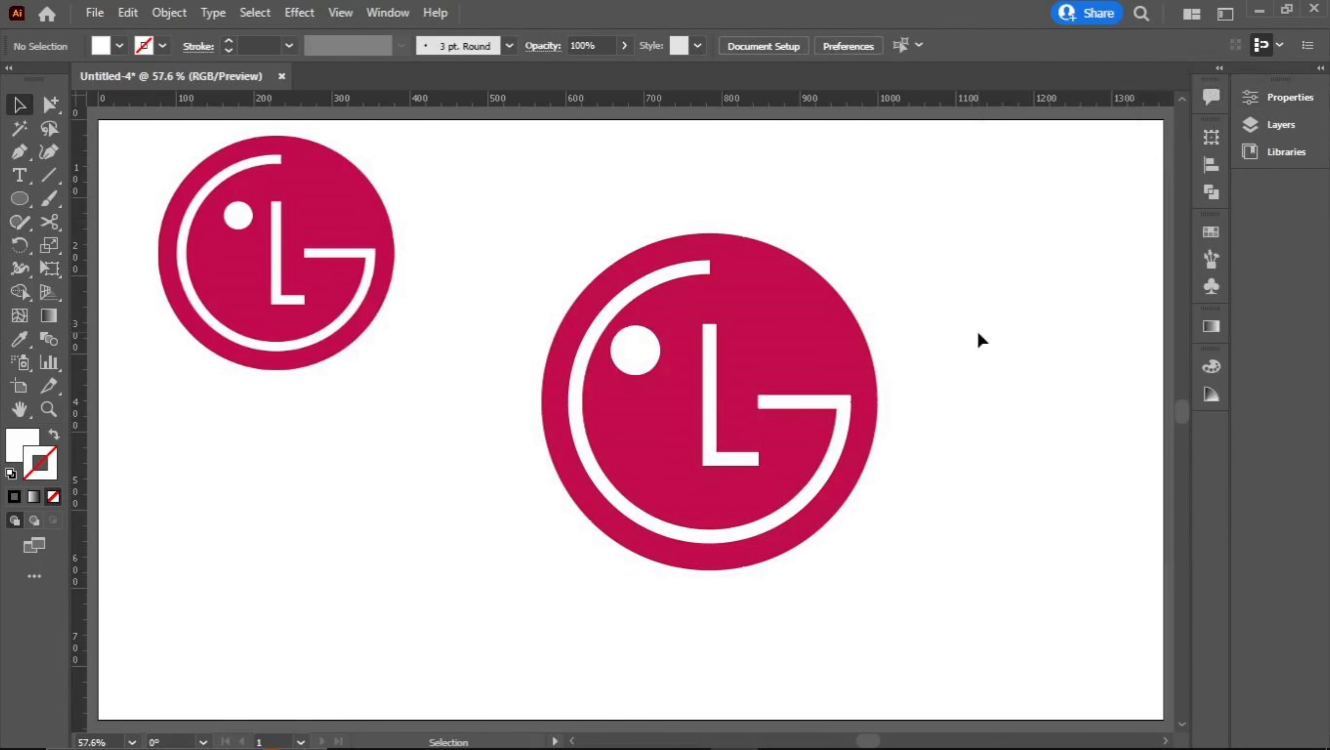